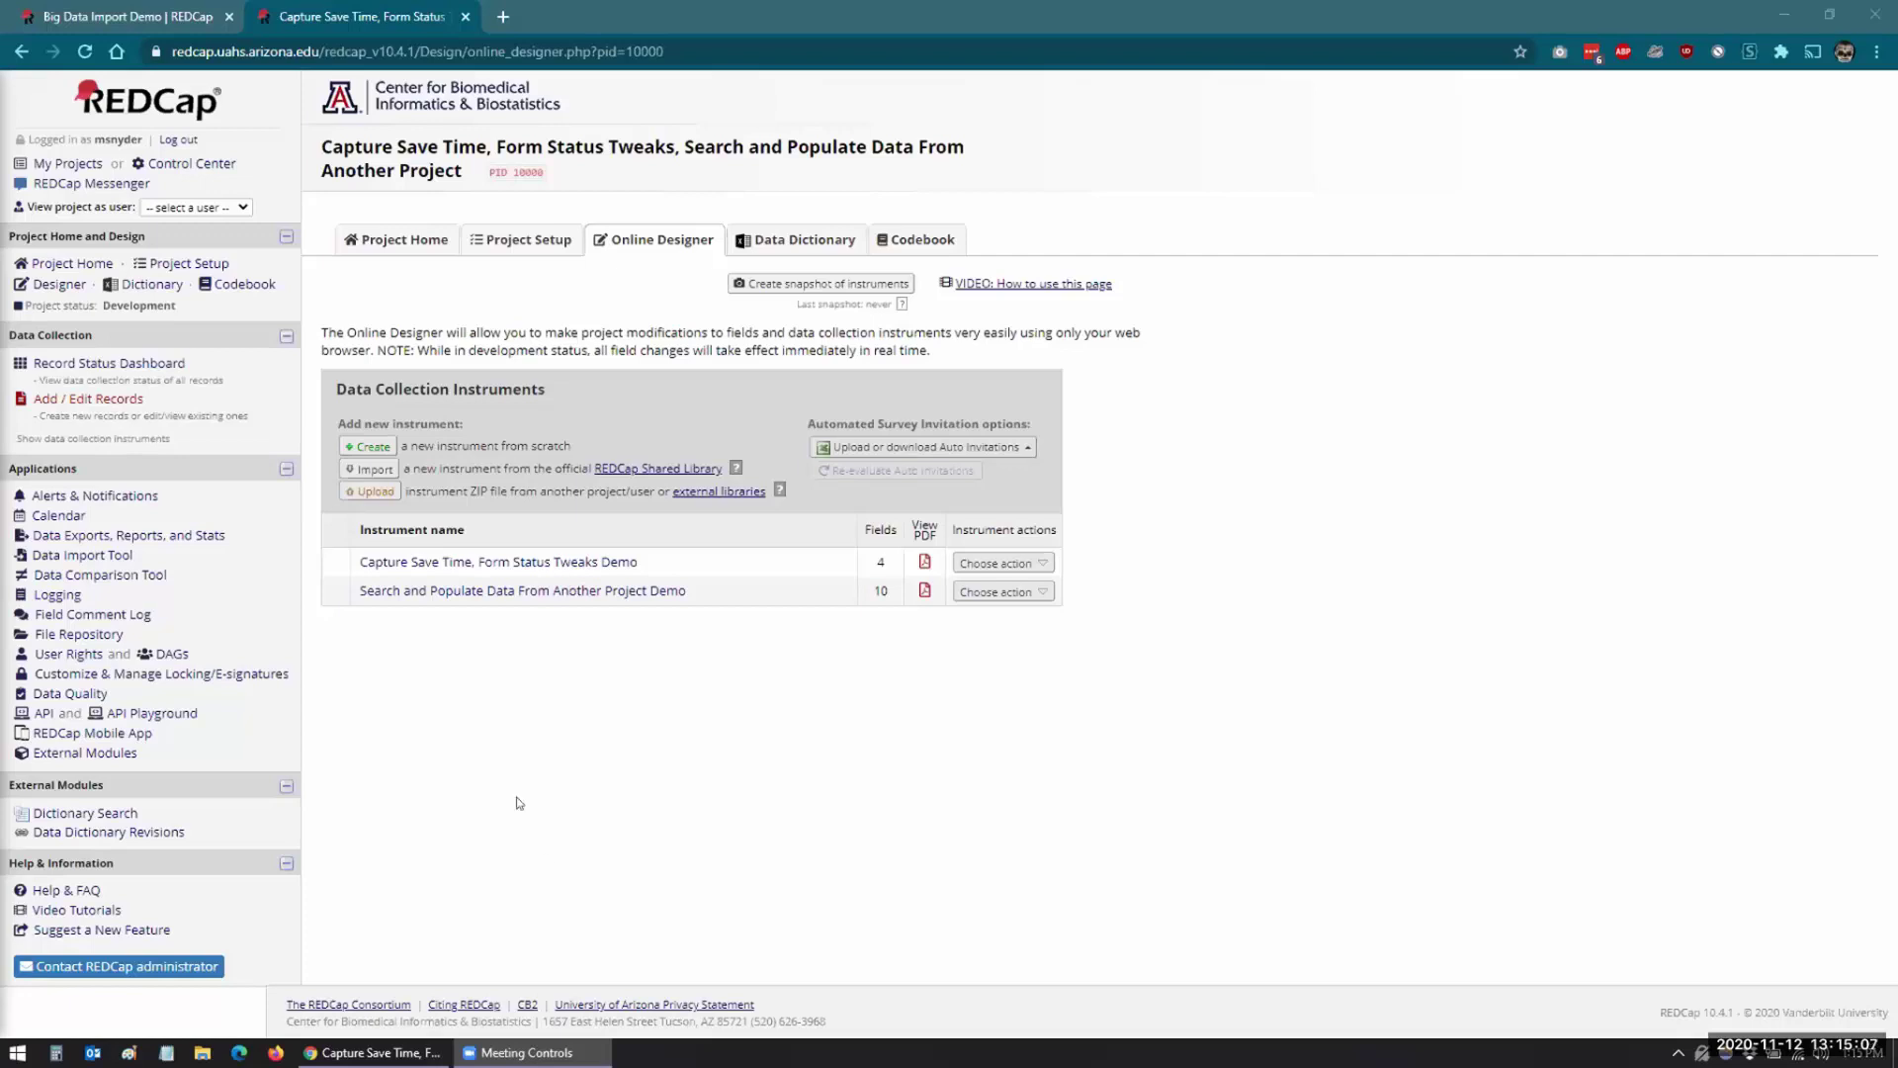
Open the configuration of the Capture Save Time external module for this project.
left_click(134, 753)
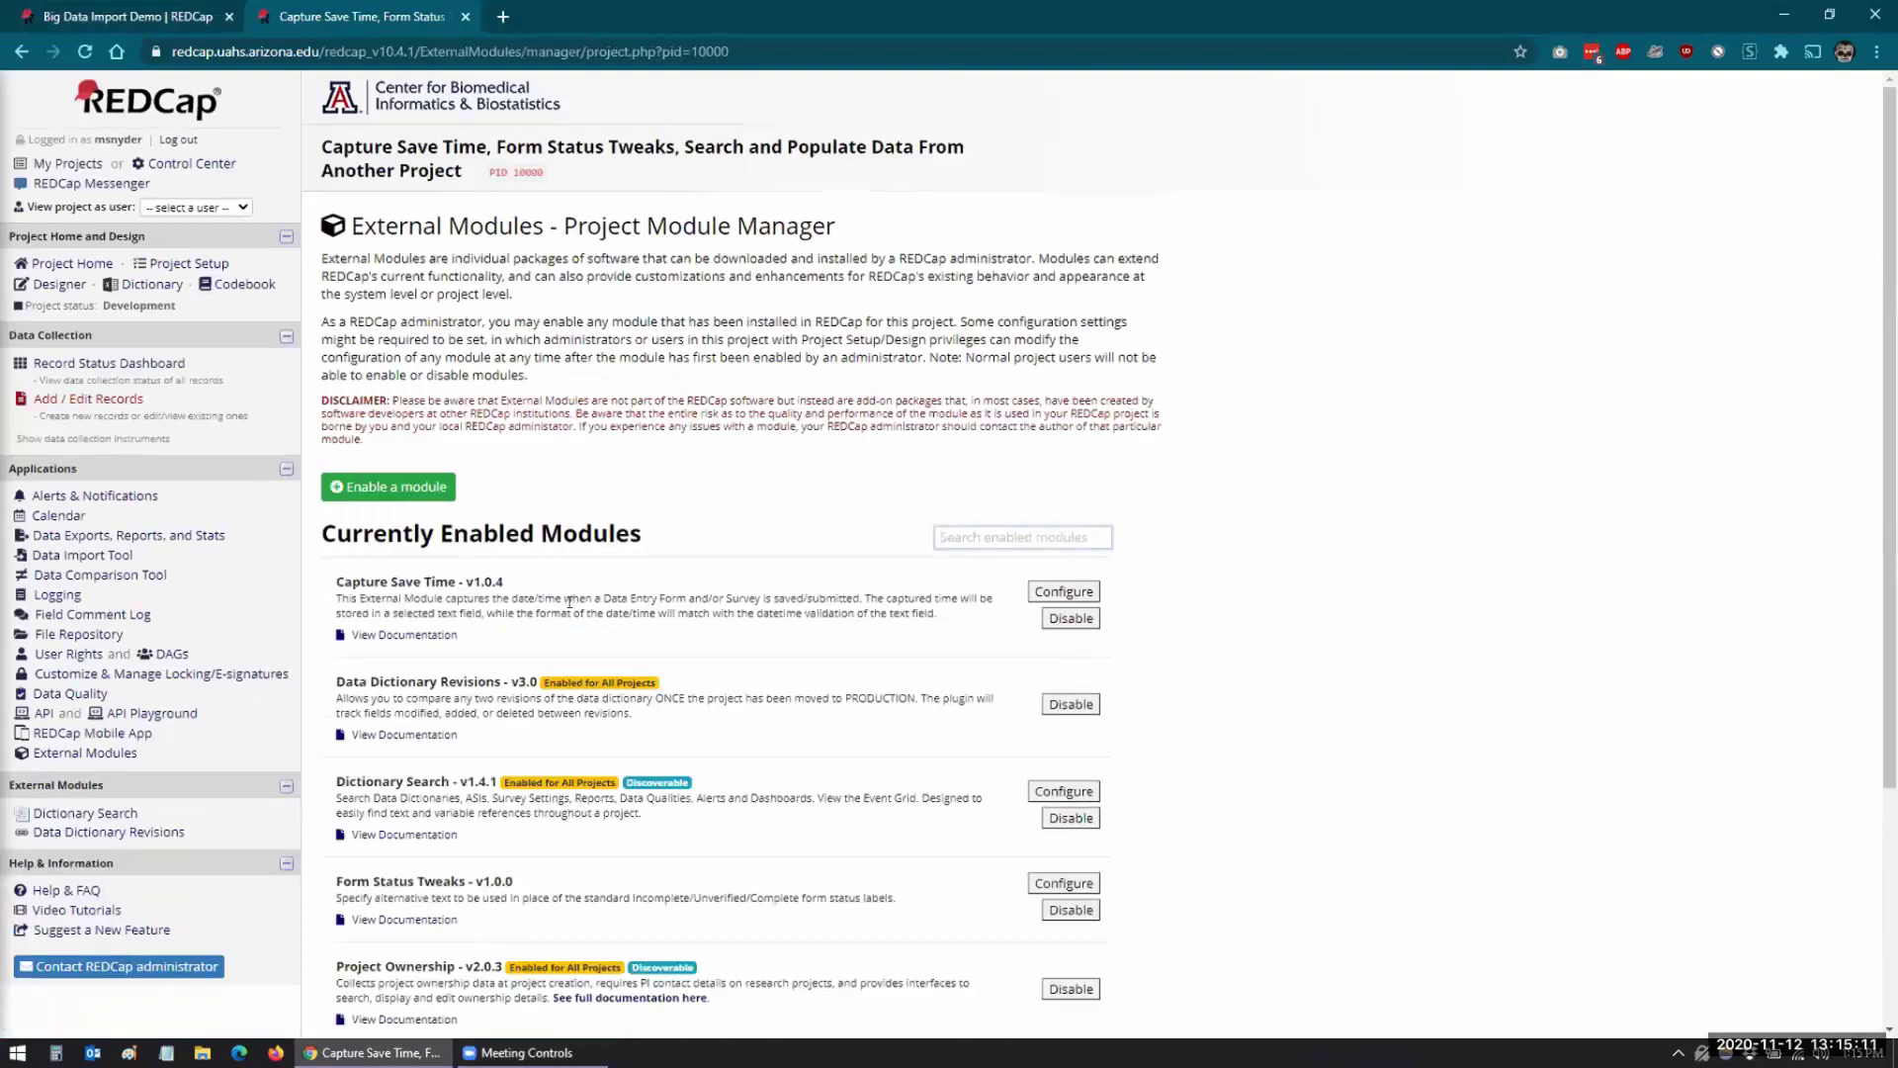
left_click(425, 637)
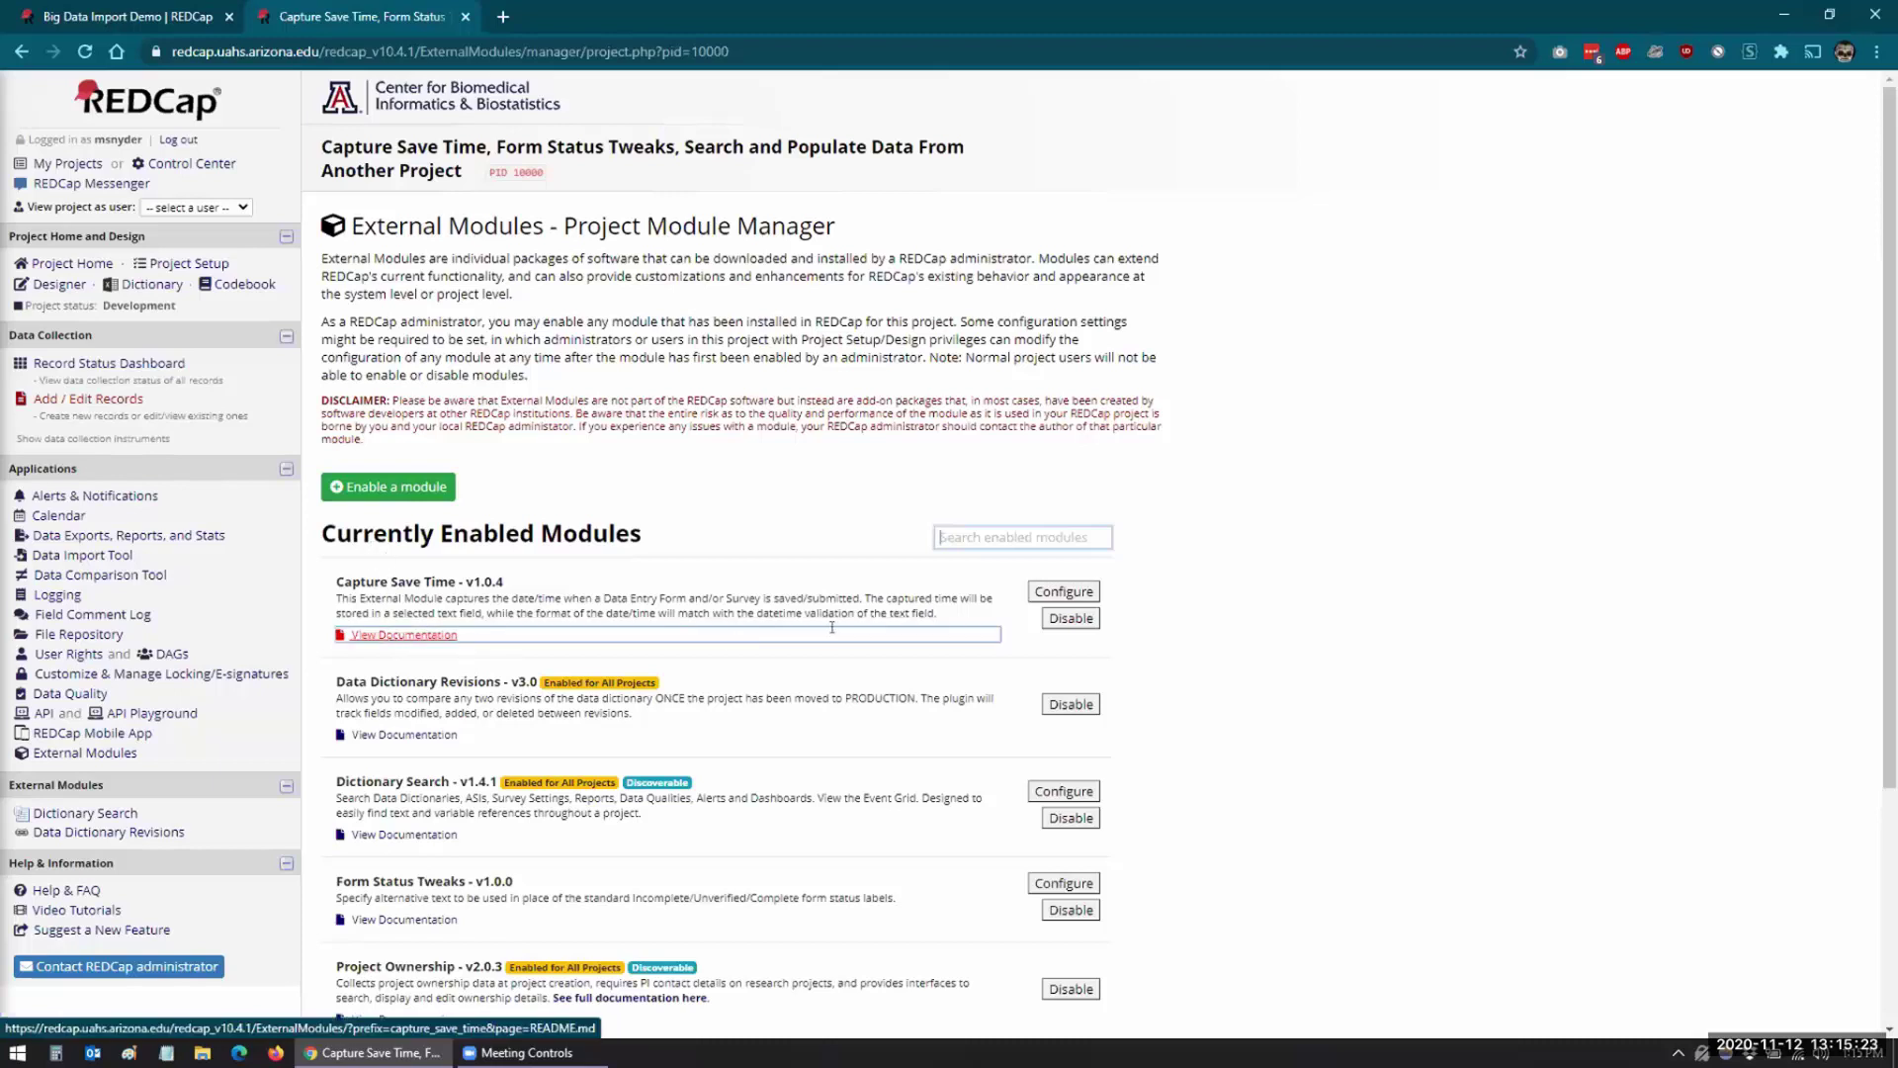
left_click(1041, 593)
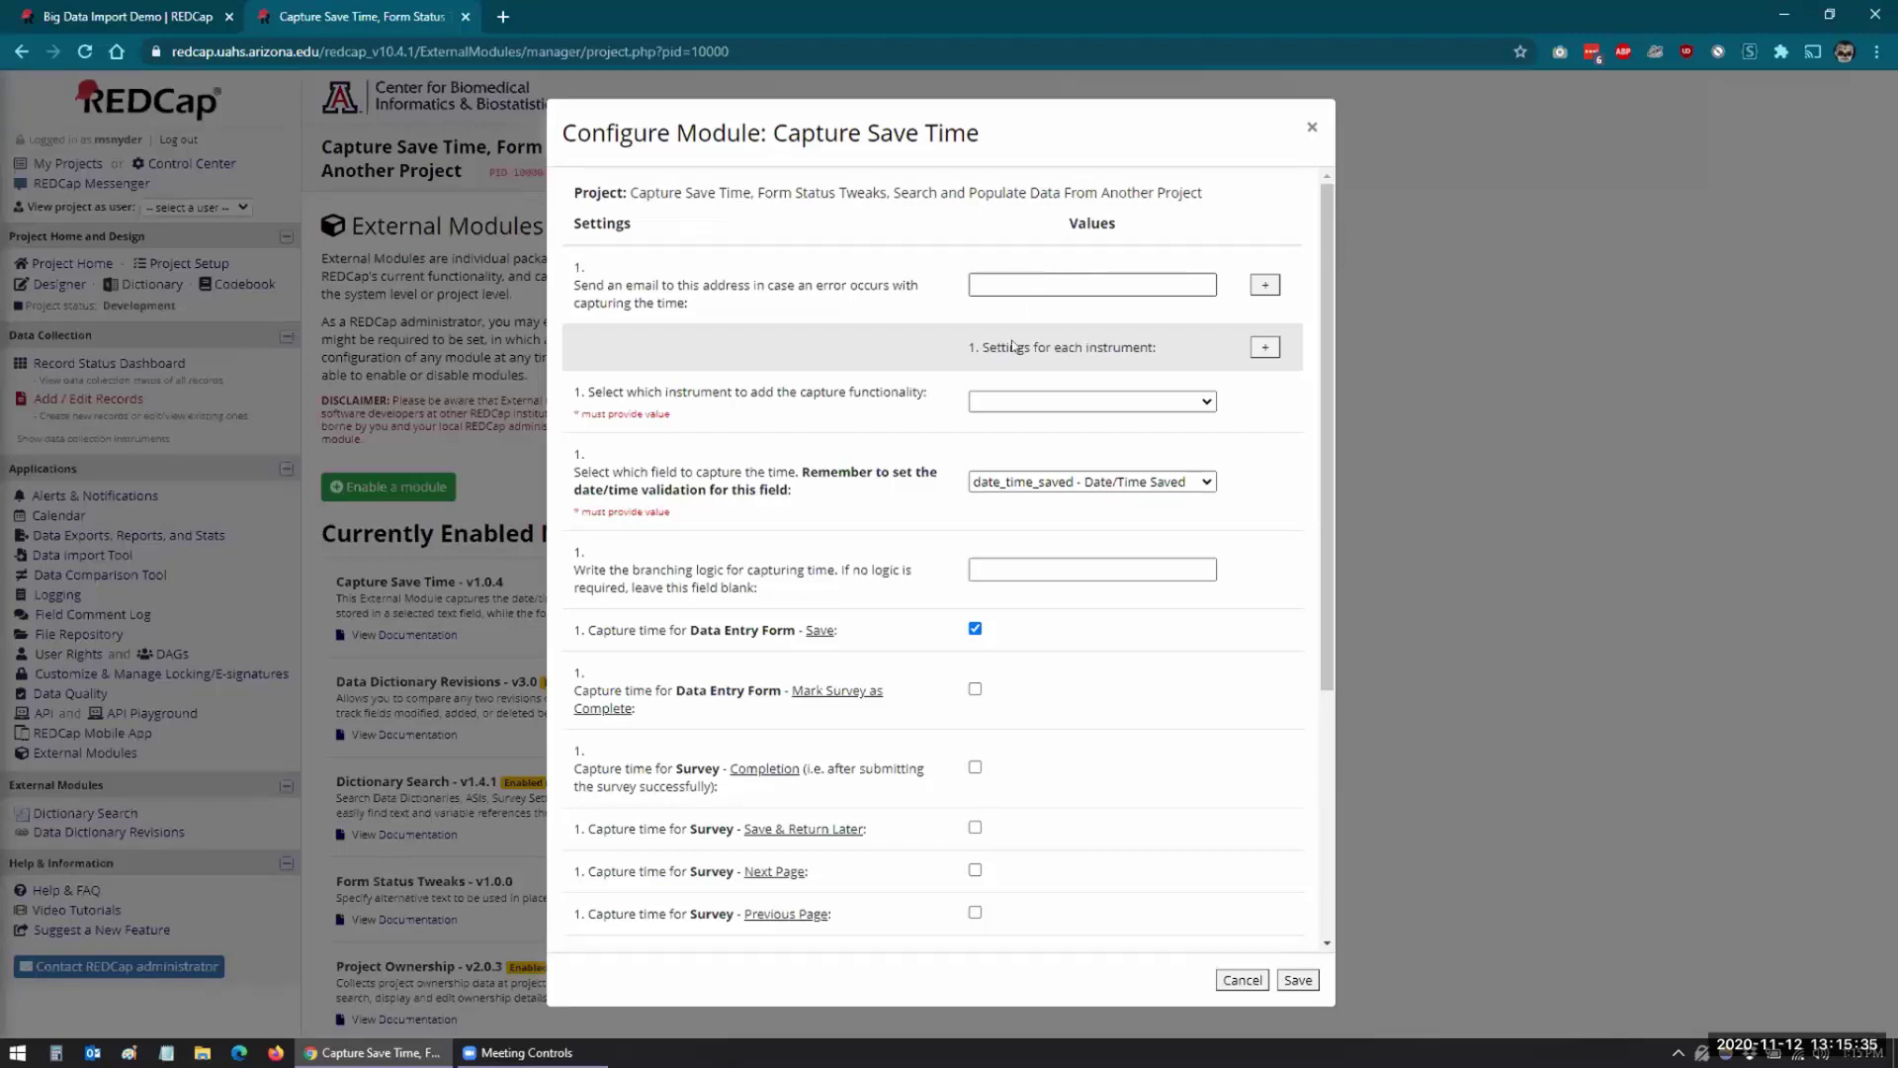
Set the capture instrument to capture_save_time_form_status_tweaks_demo and the field for the captured time to date_time_saved.
left_click(1000, 407)
left_click(1001, 439)
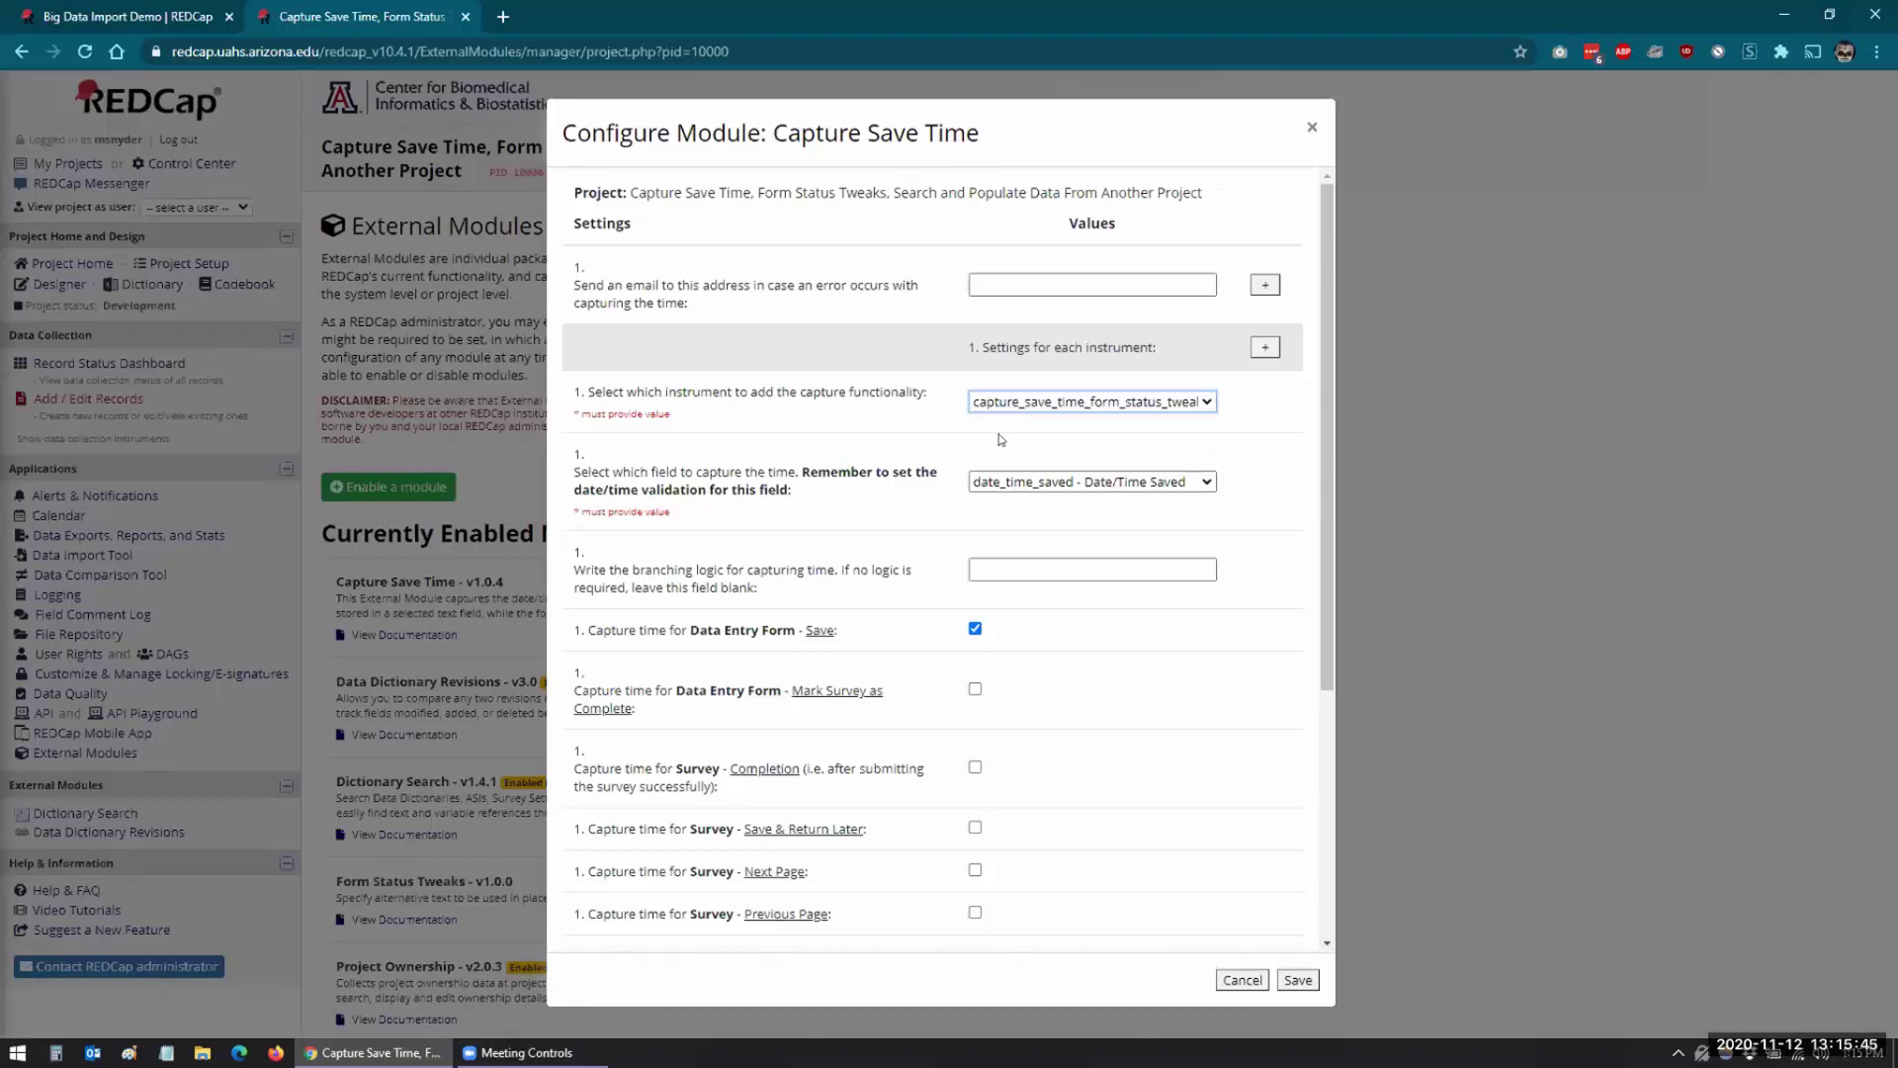
left_click(986, 485)
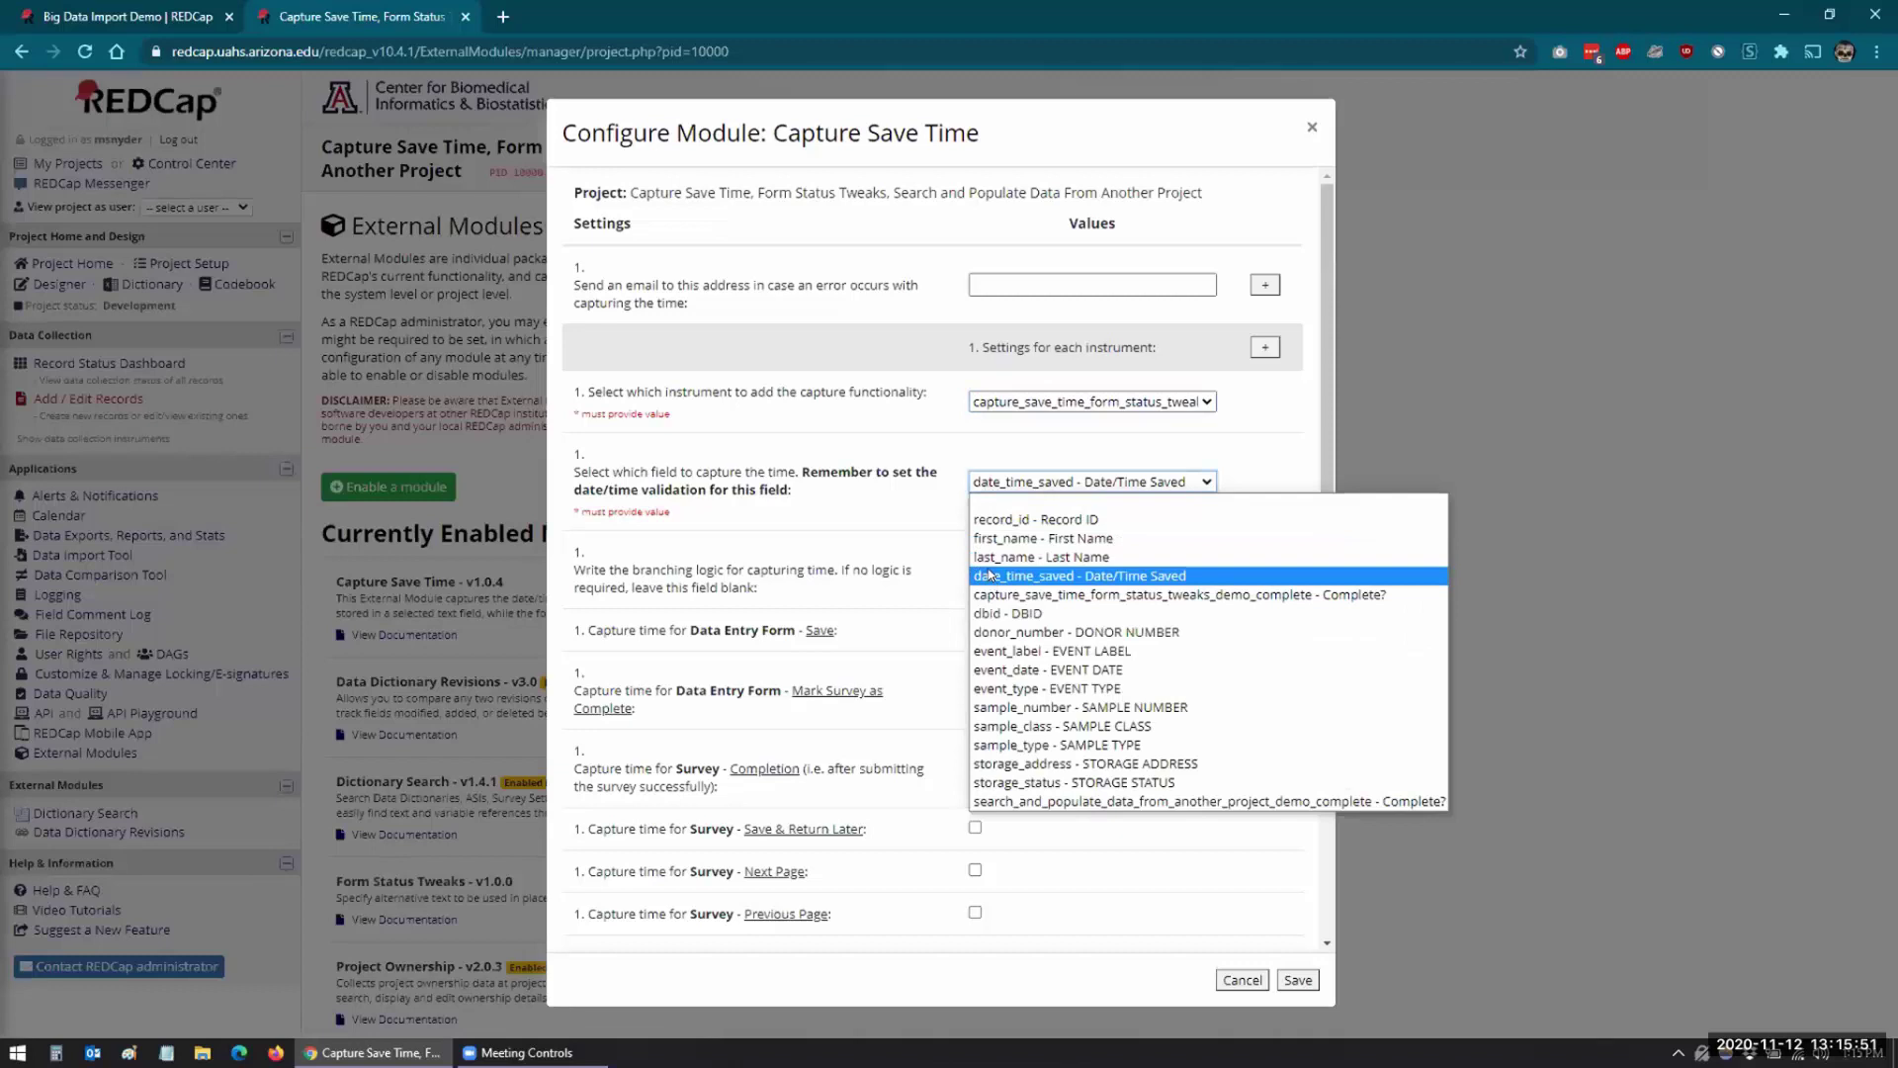
left_click(1003, 481)
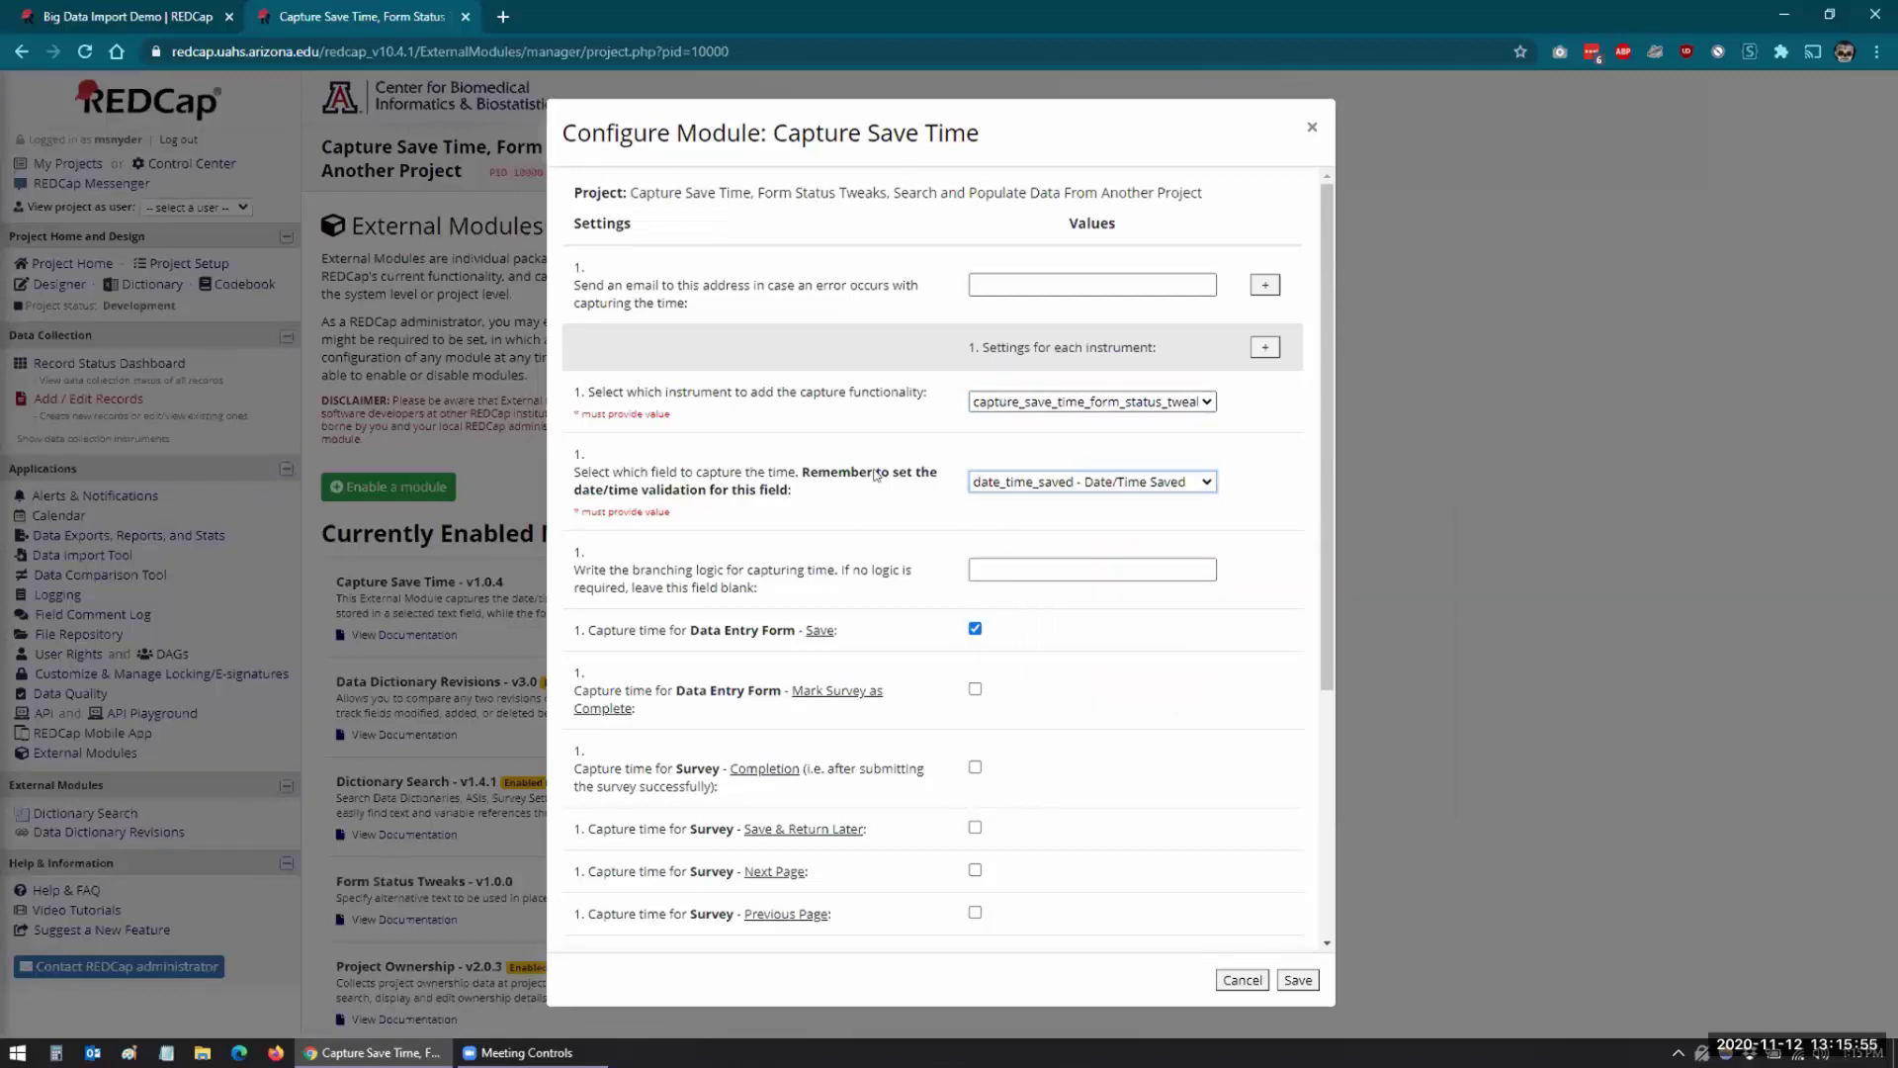
scroll(1008, 376, "down", 1)
scroll(1008, 377, "down", 1)
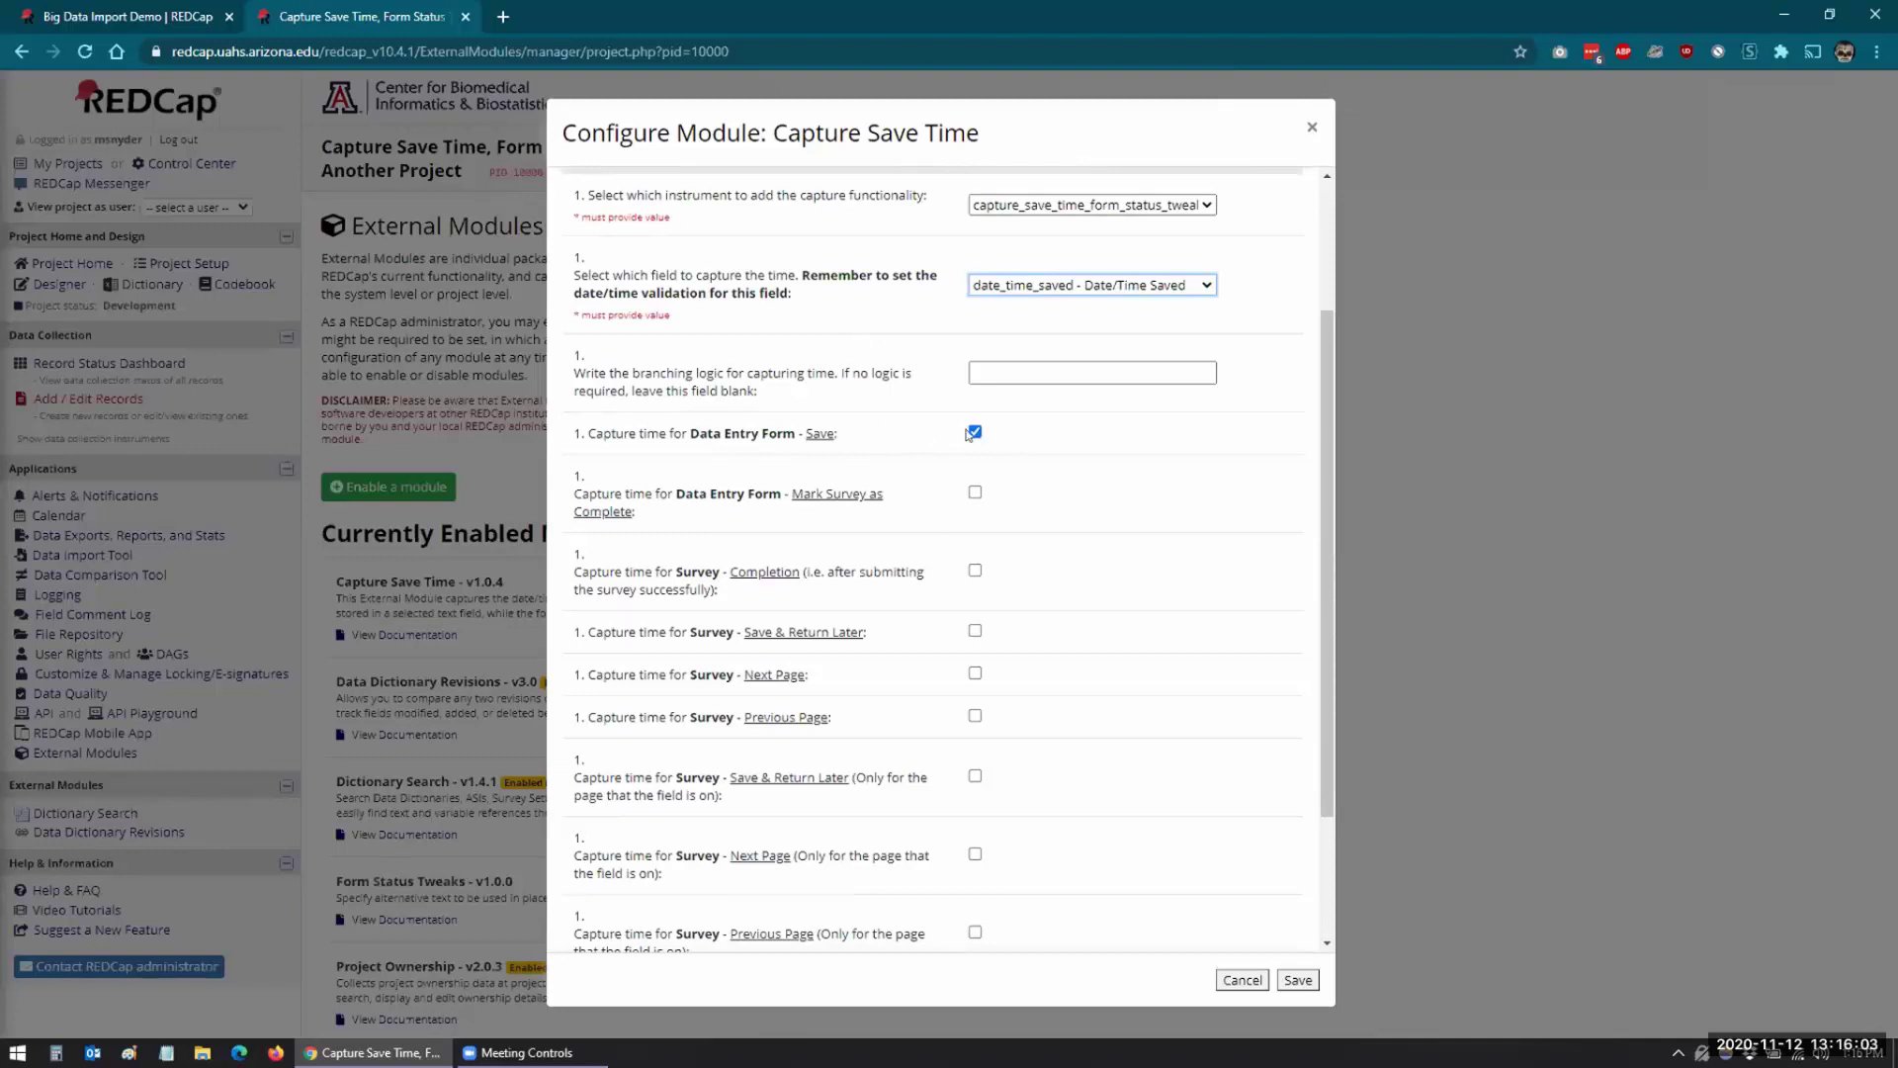
scroll(1051, 458, "down", 1)
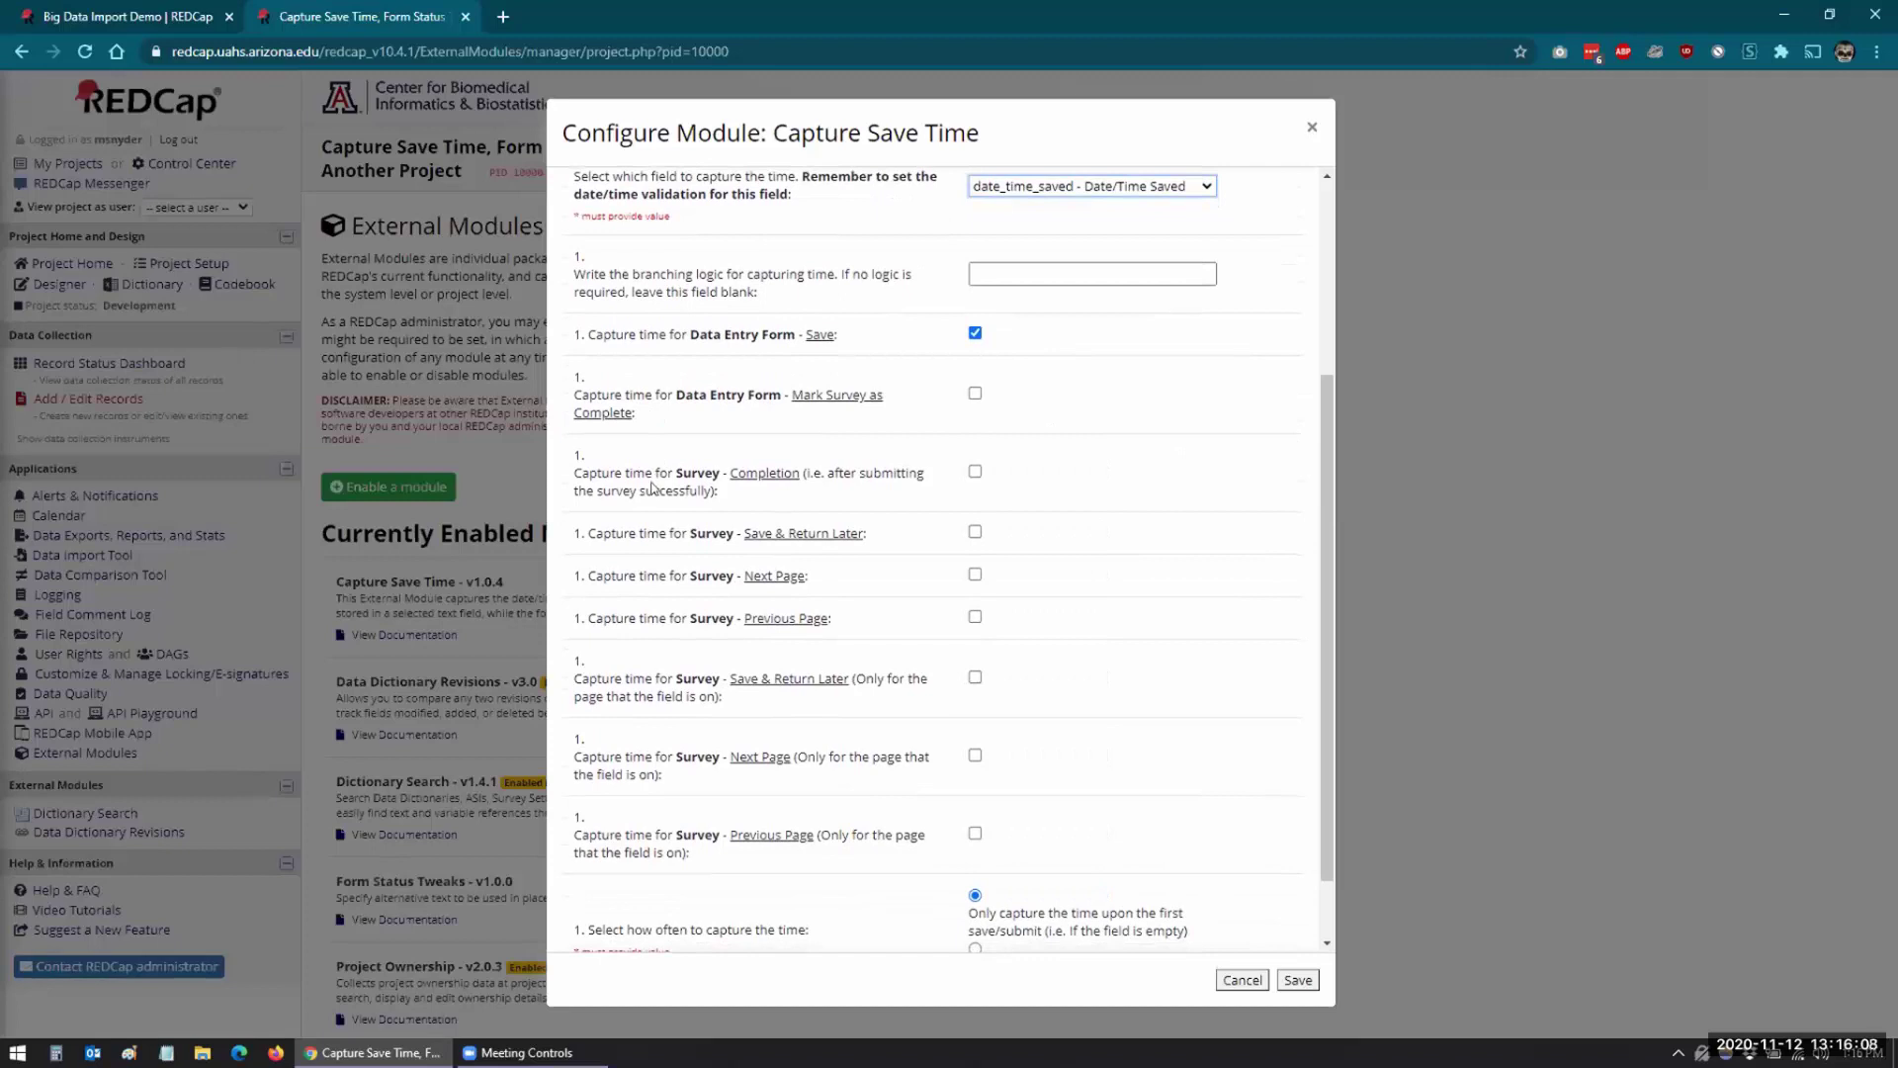
scroll(668, 499, "down", 1)
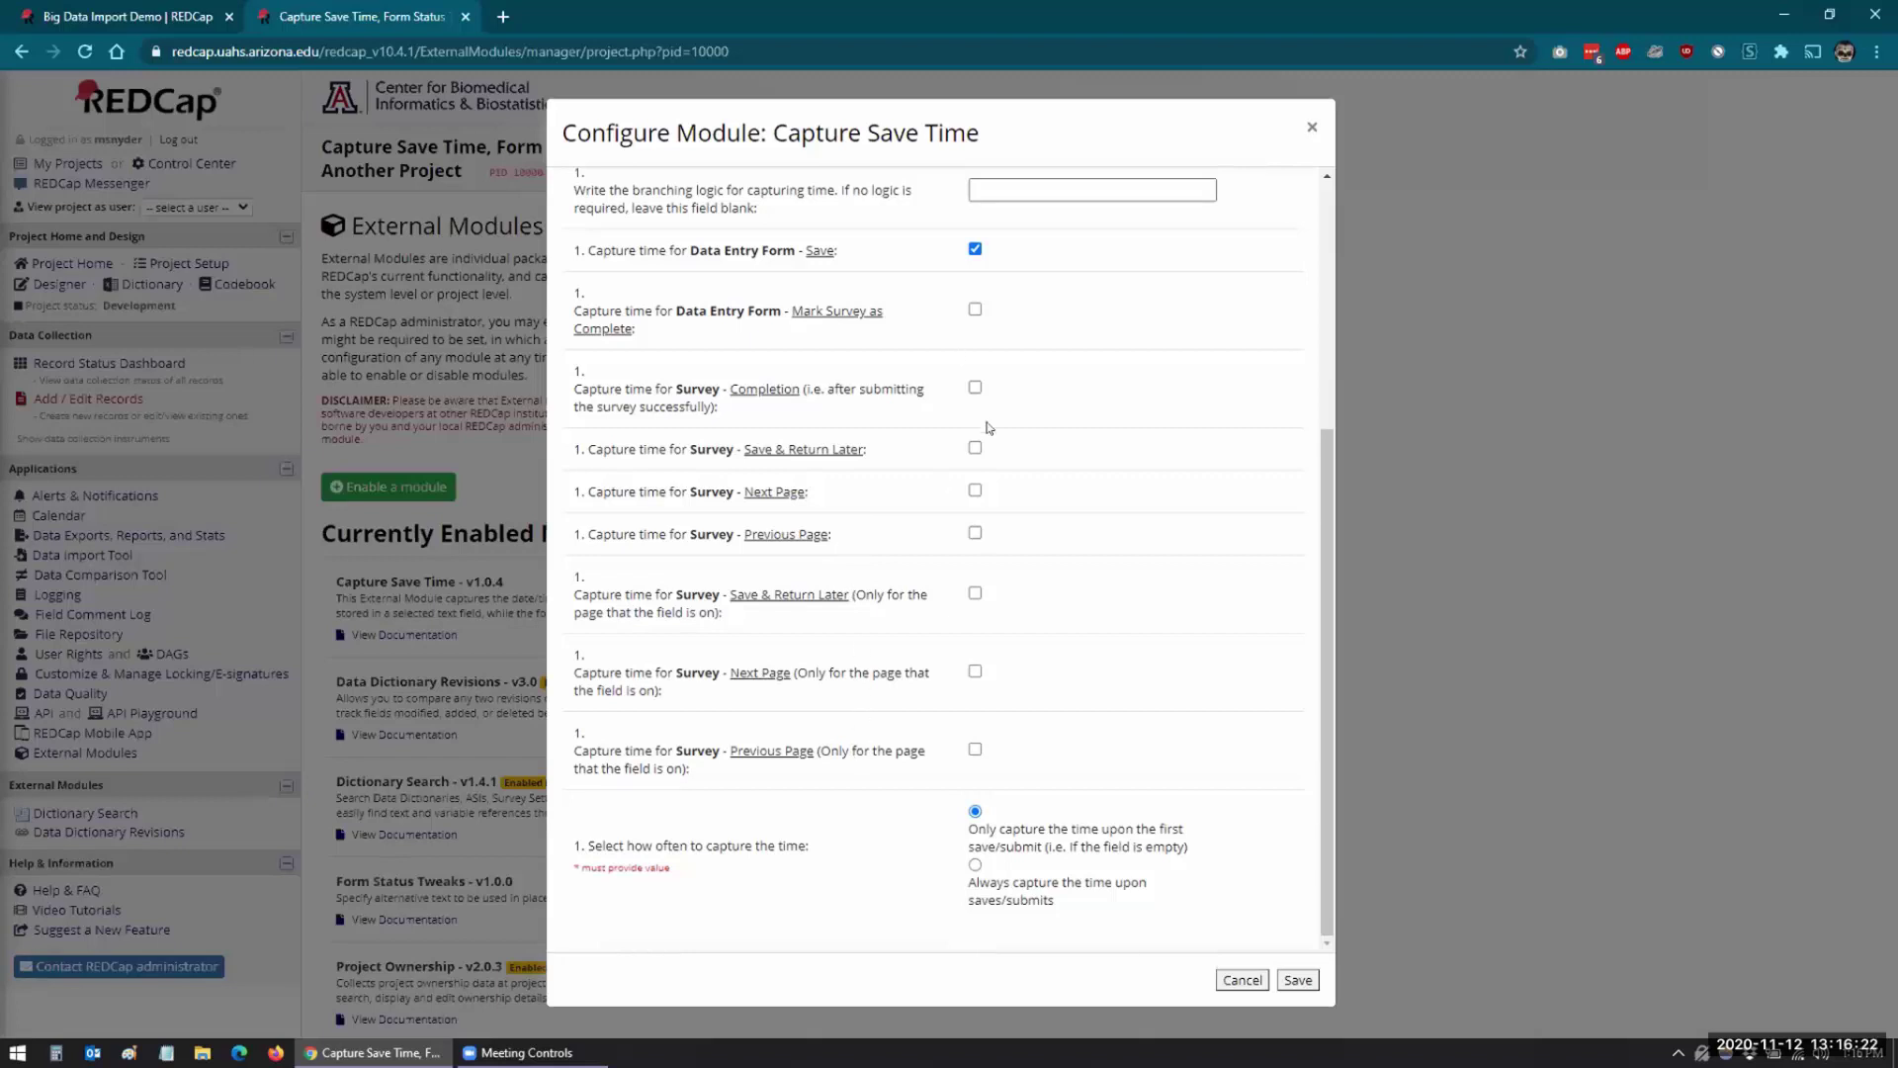
scroll(998, 466, "up", 3)
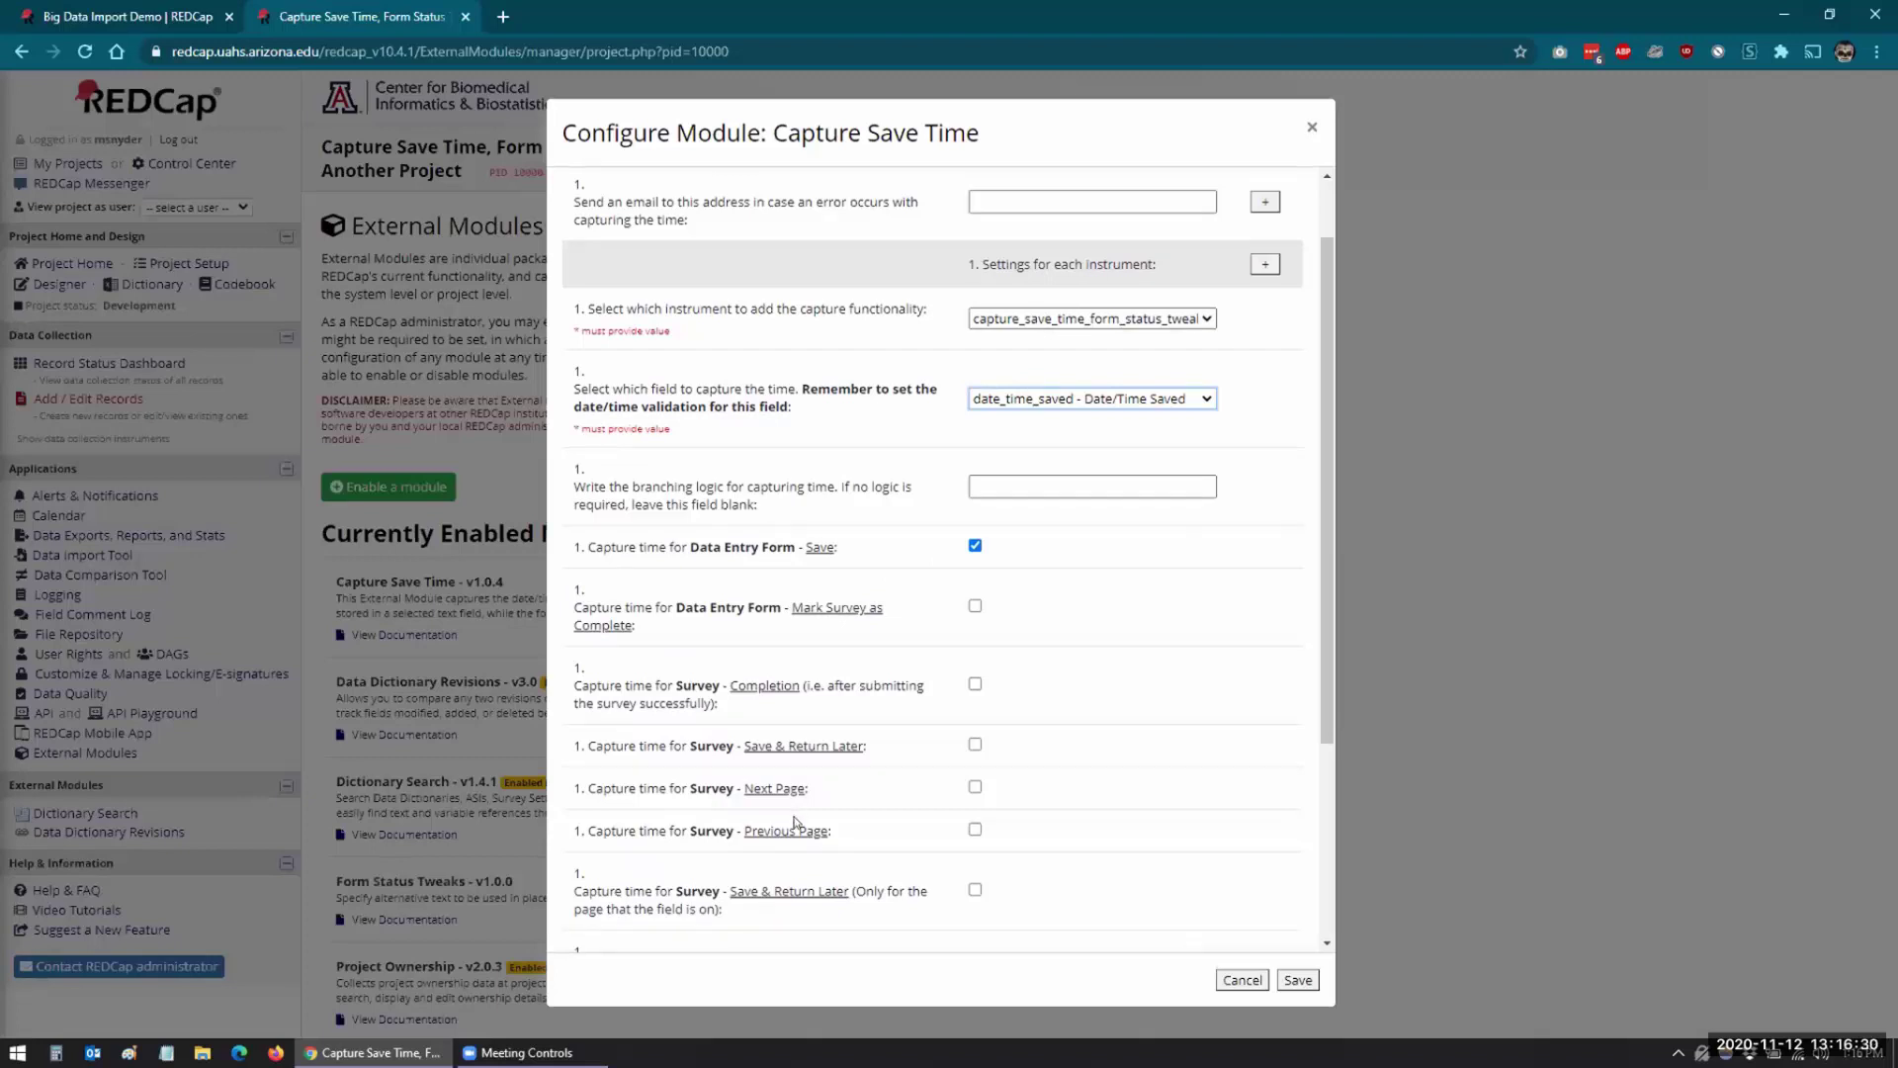
left_click(1264, 265)
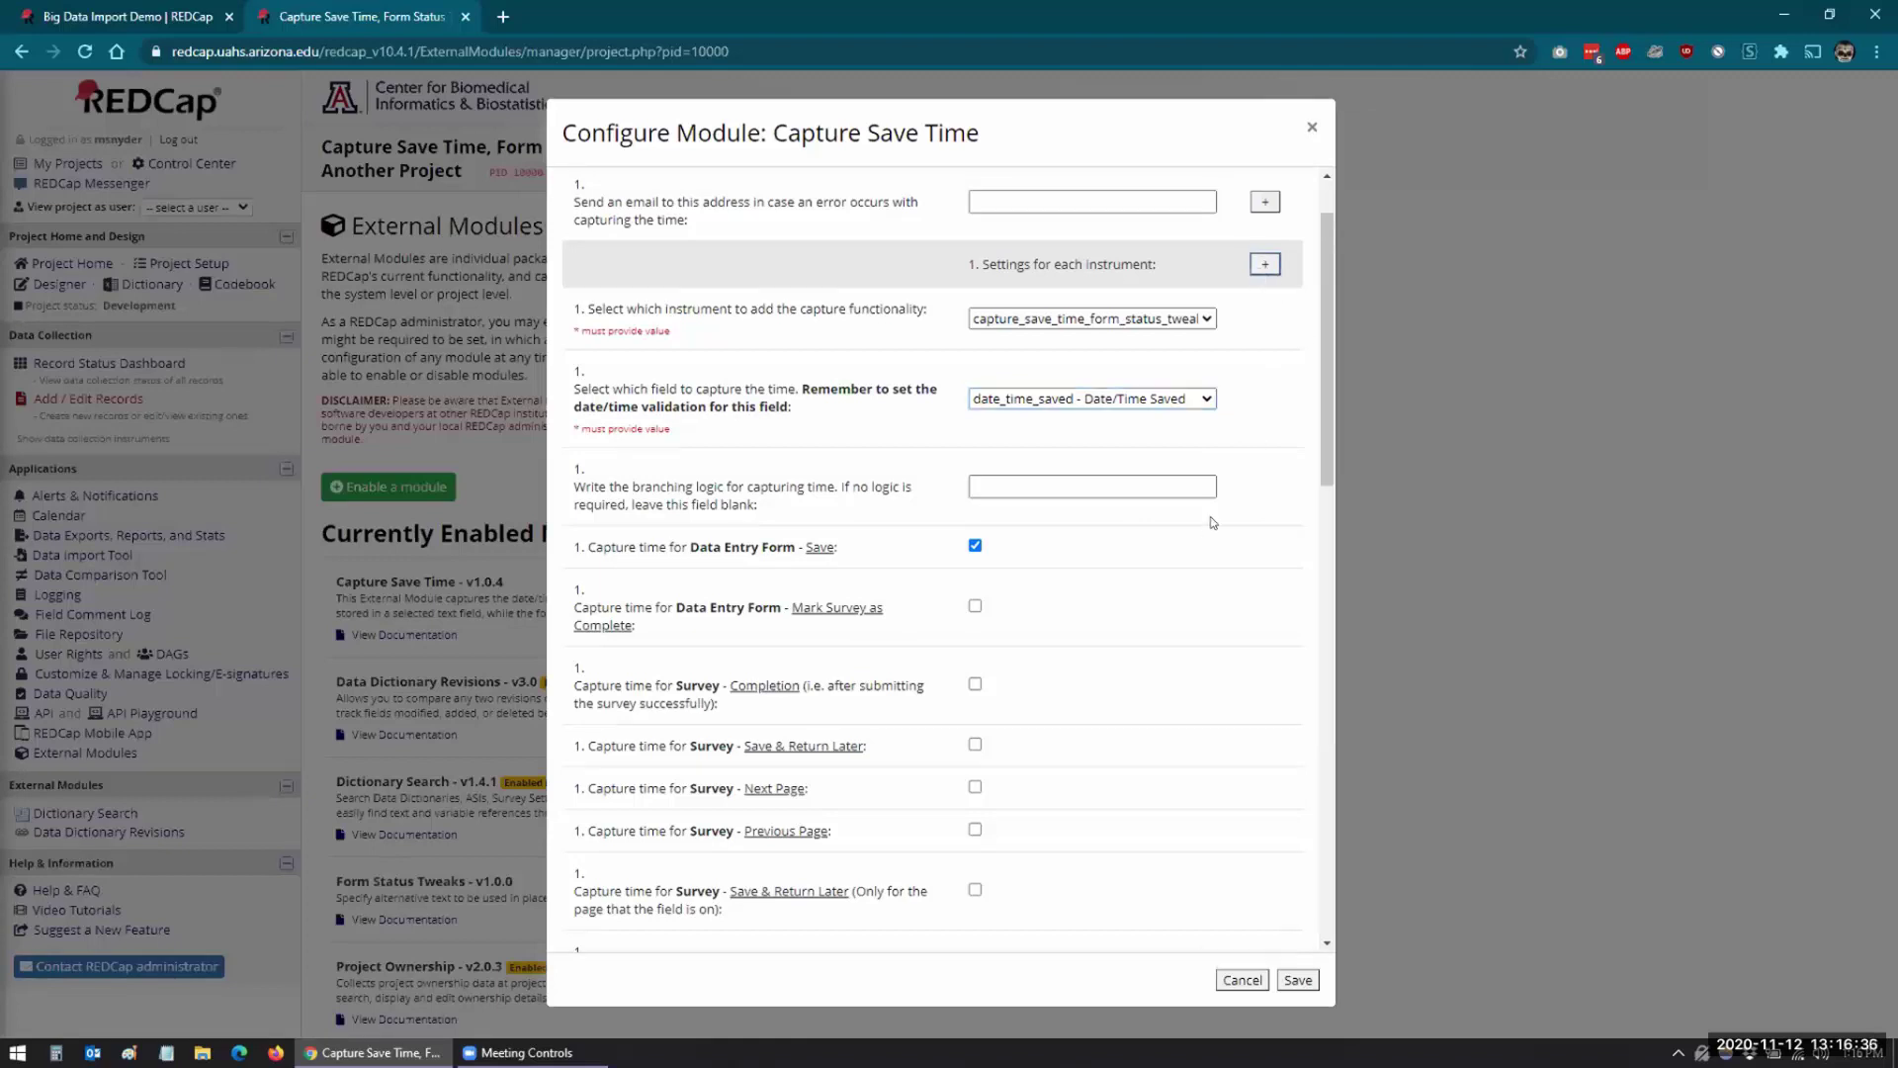
scroll(1229, 486, "down", 7)
left_click(1081, 627)
left_click(1081, 627)
left_click(1044, 623)
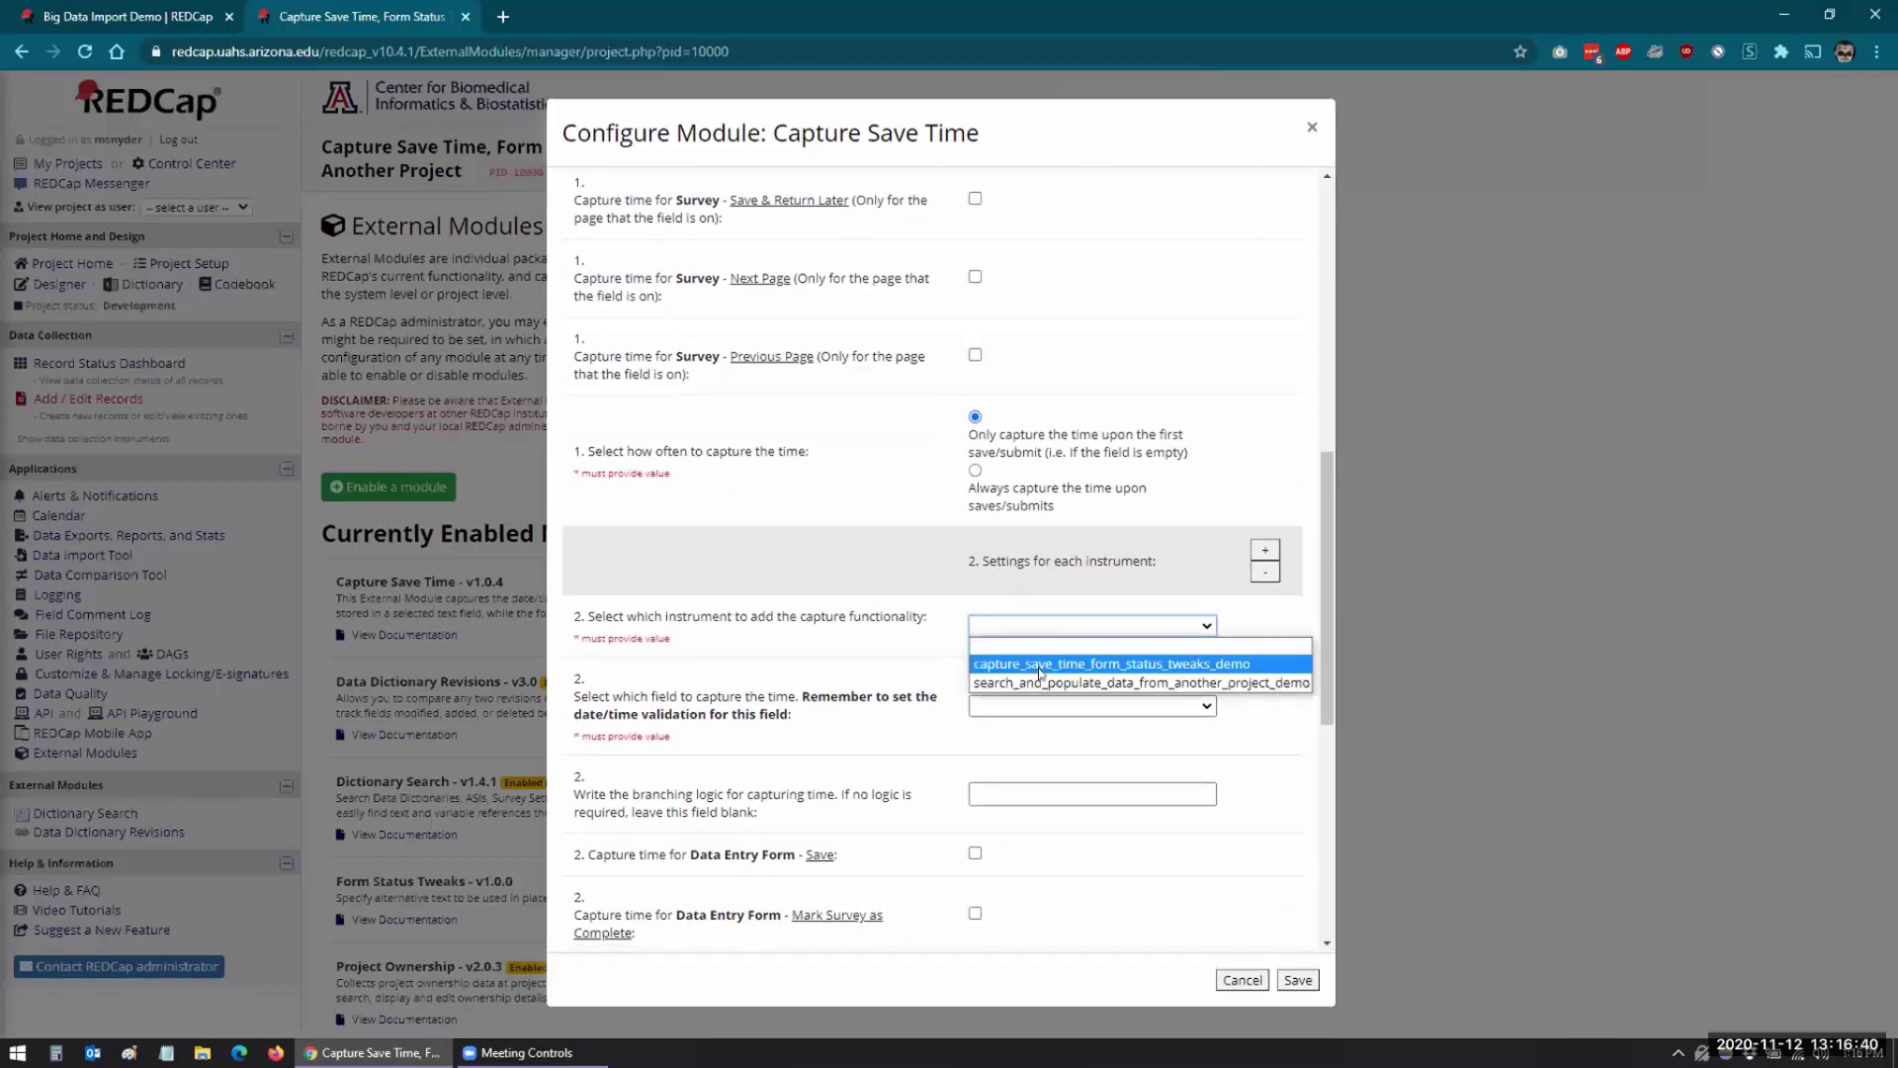
left_click(1022, 707)
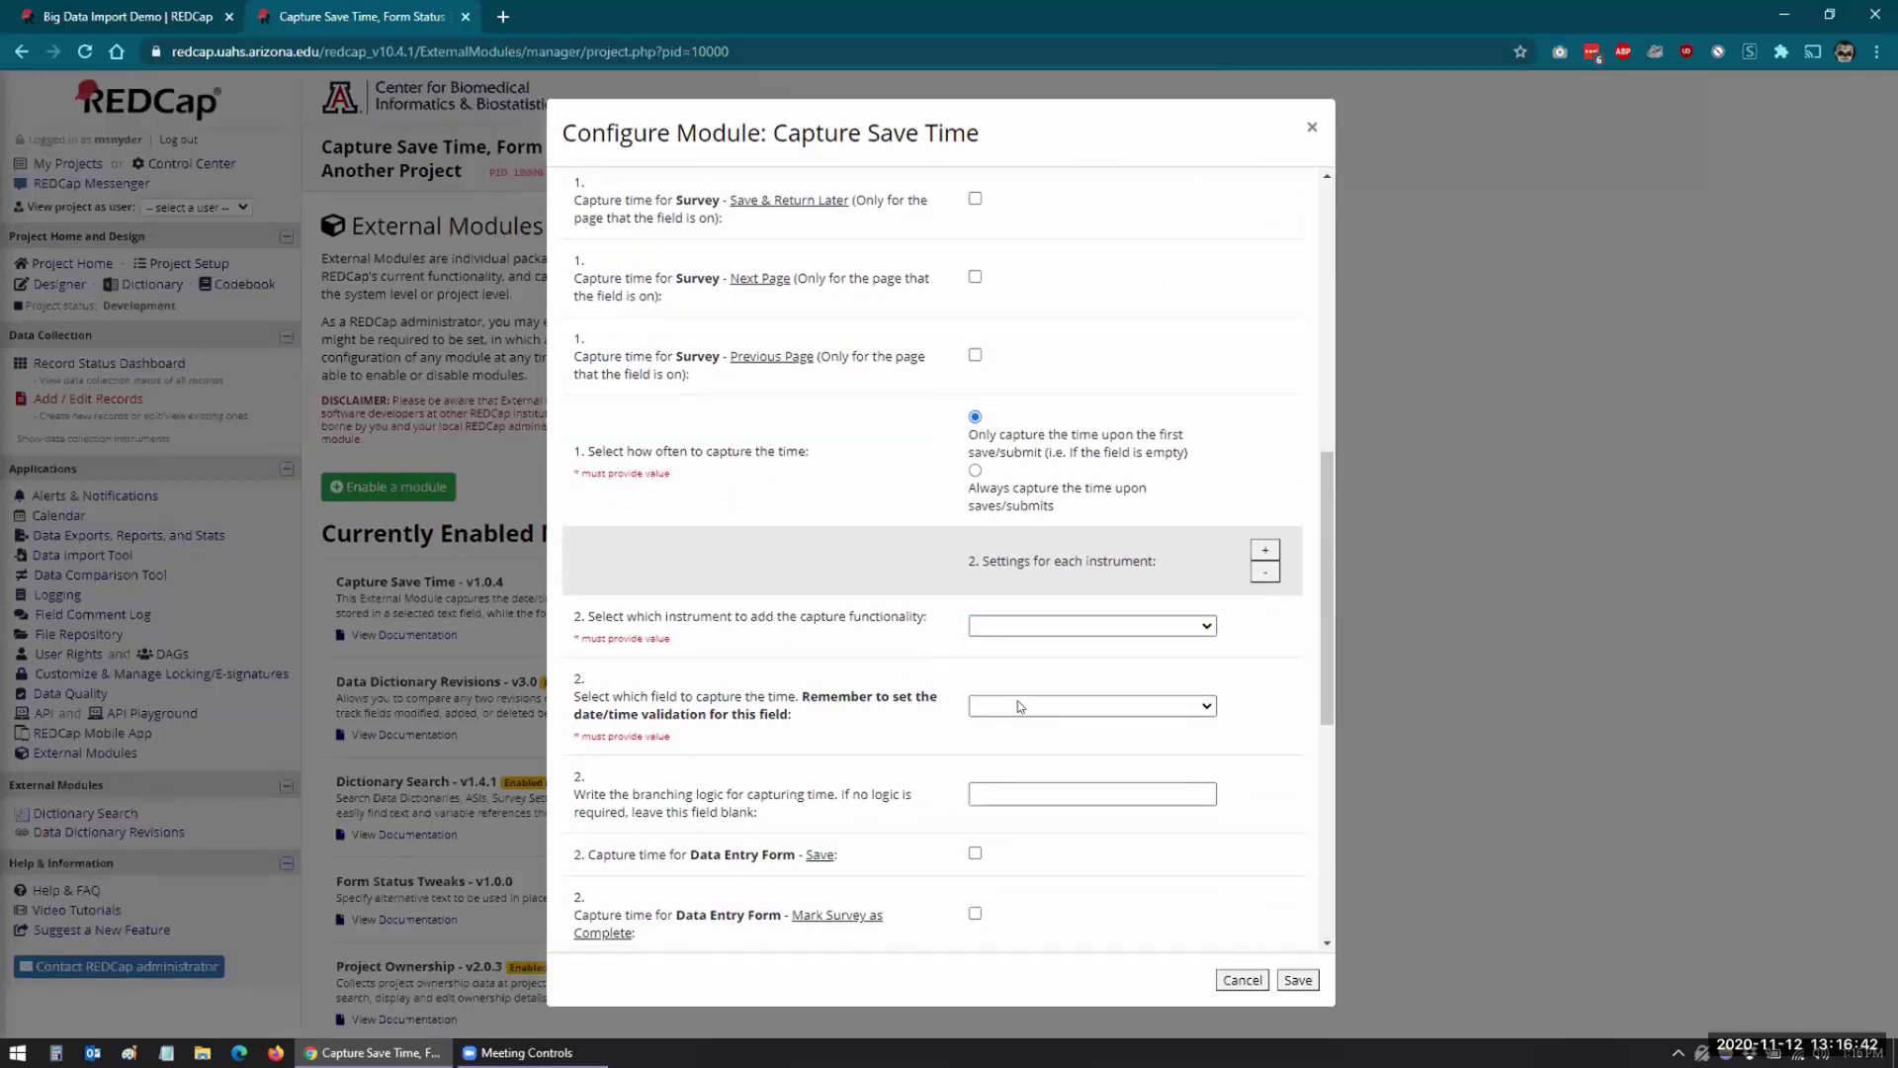
scroll(1004, 662, "down", 3)
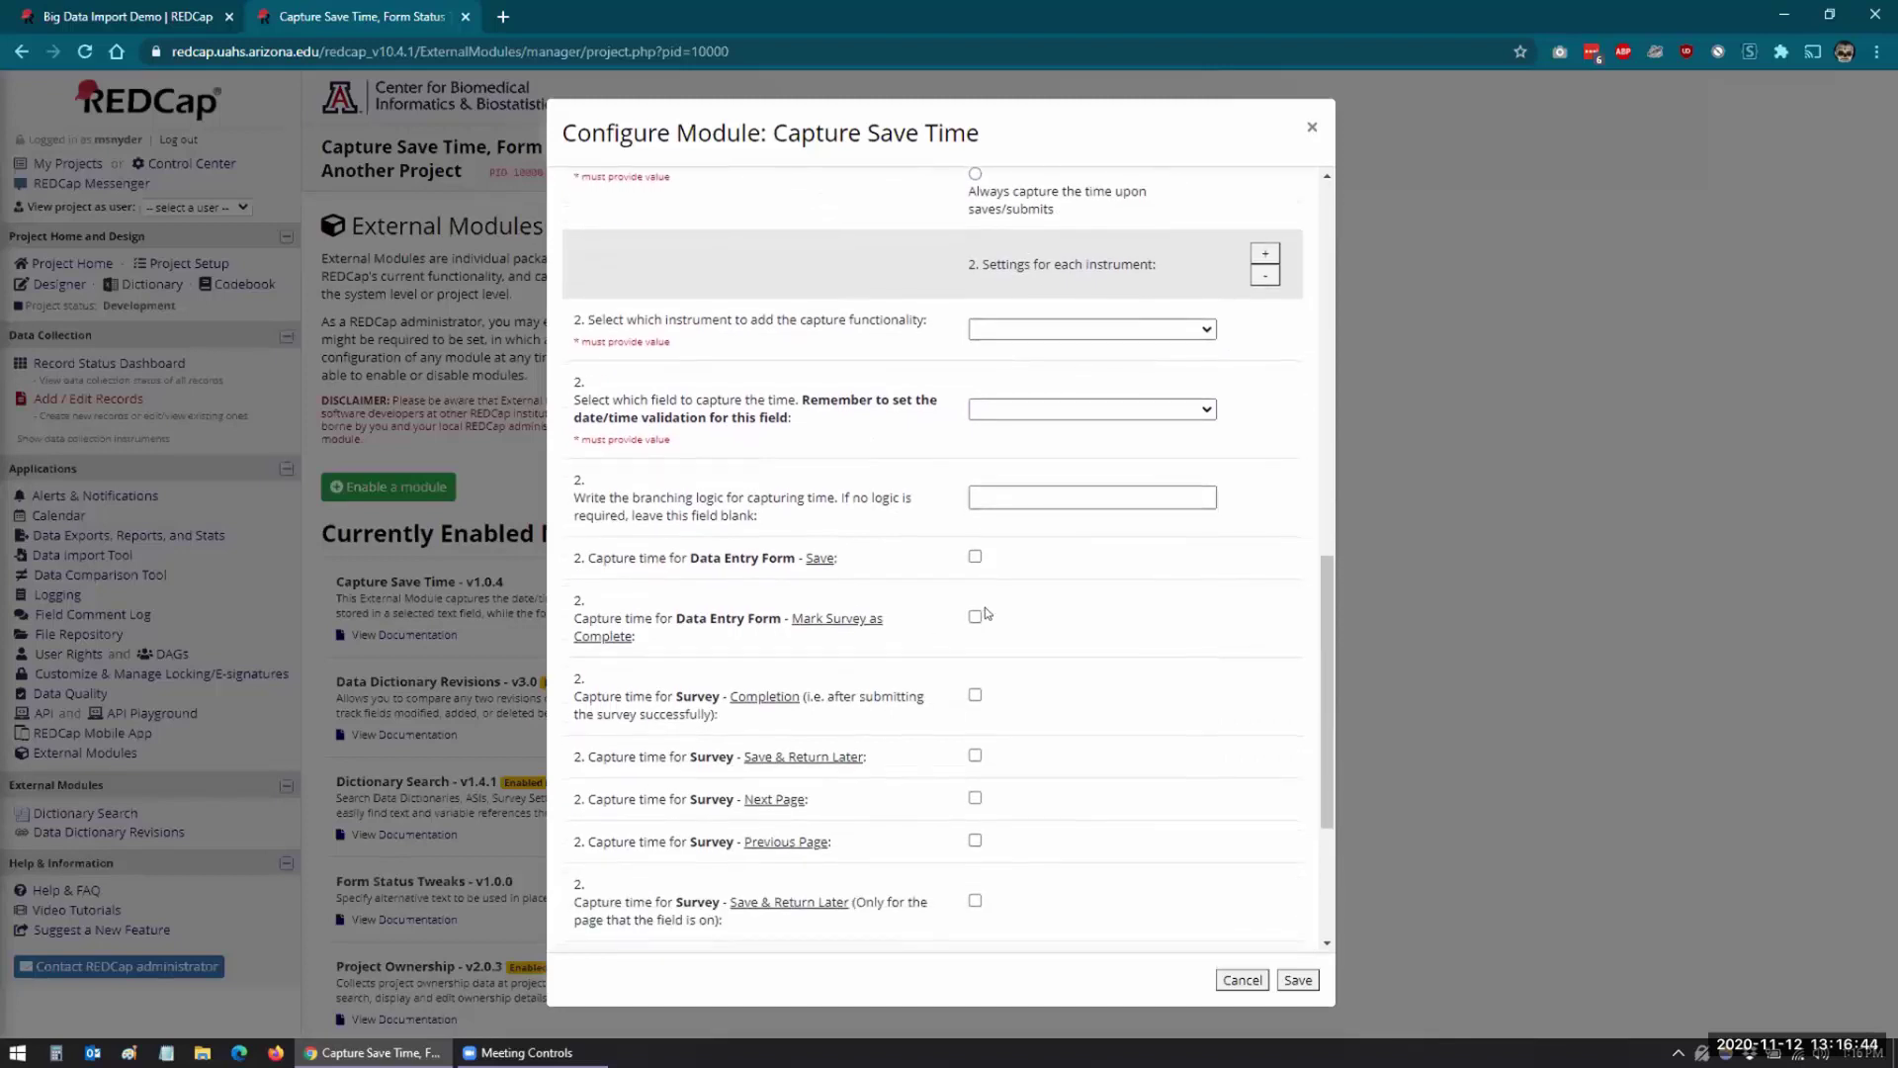
left_click(1265, 276)
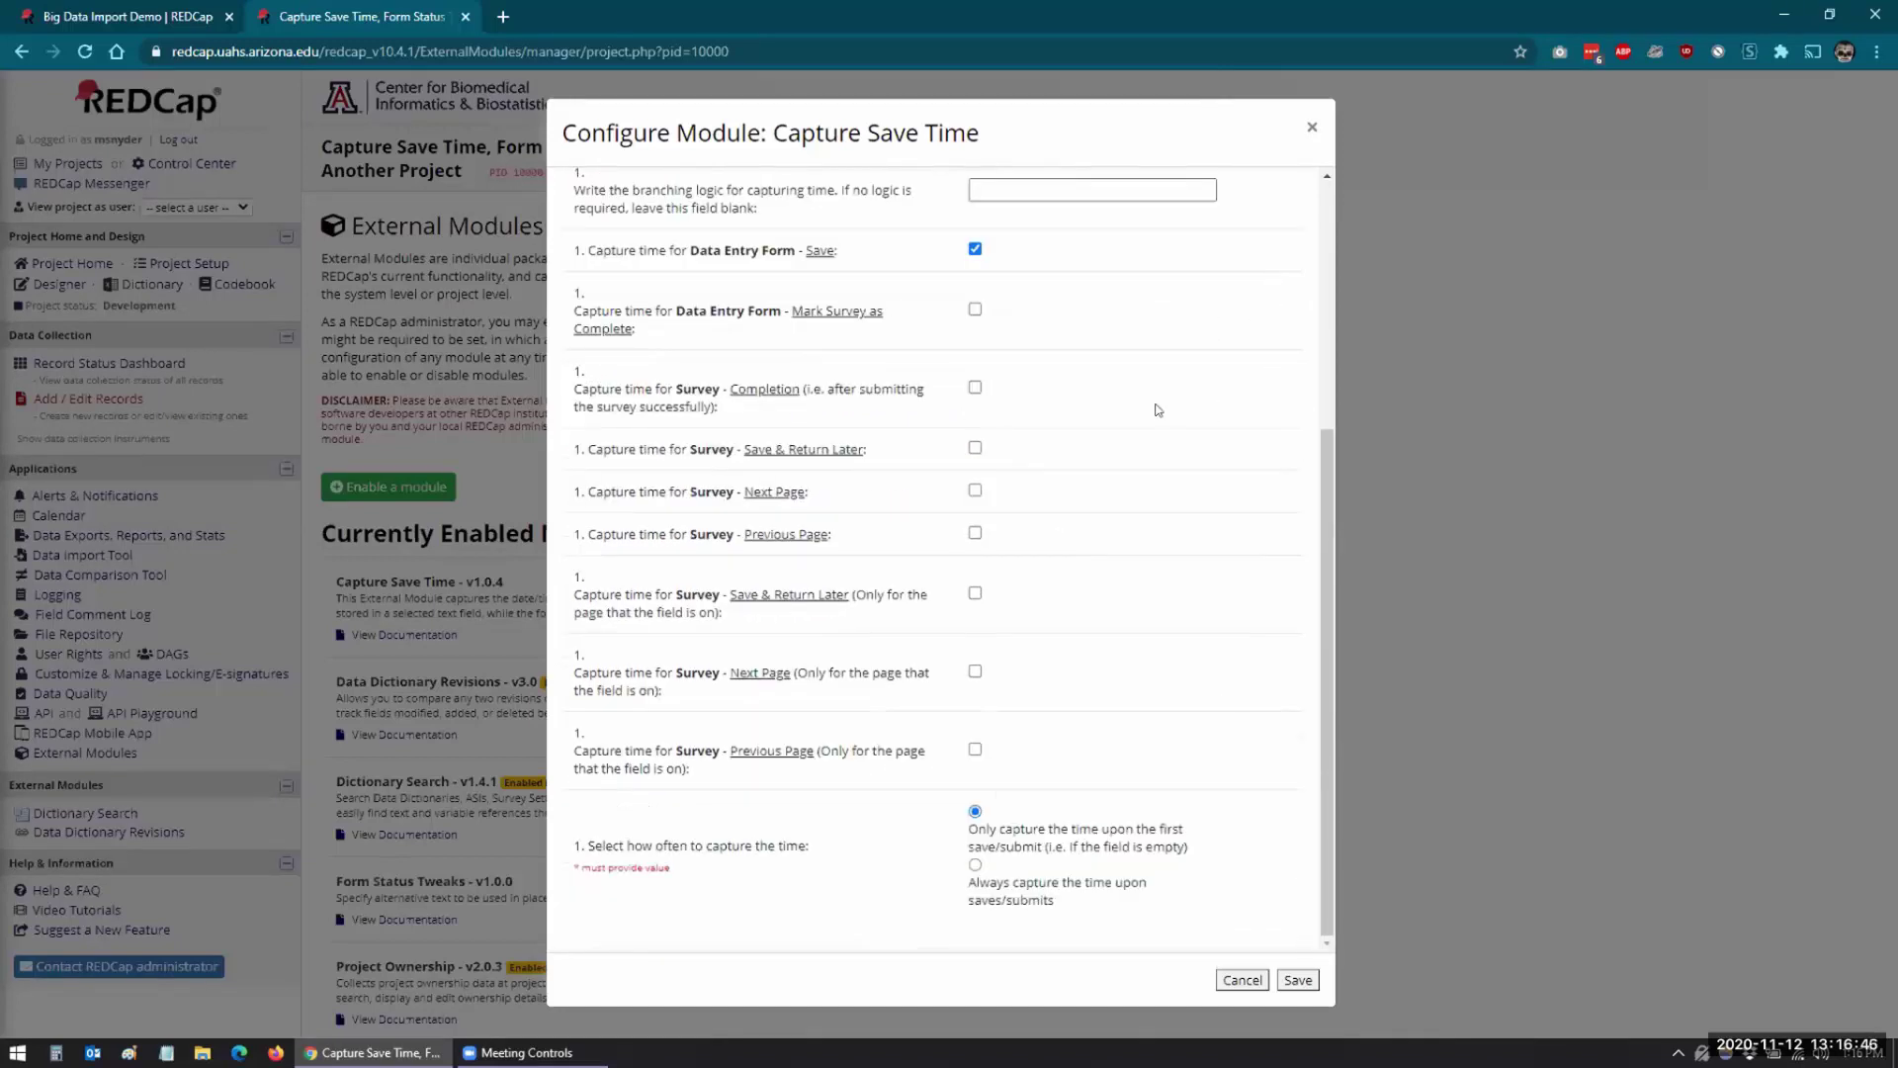
Save the Capture Save Time configuration with time captured on data entry form save, only upon the first save/submit.
scroll(1038, 425, "up", 1)
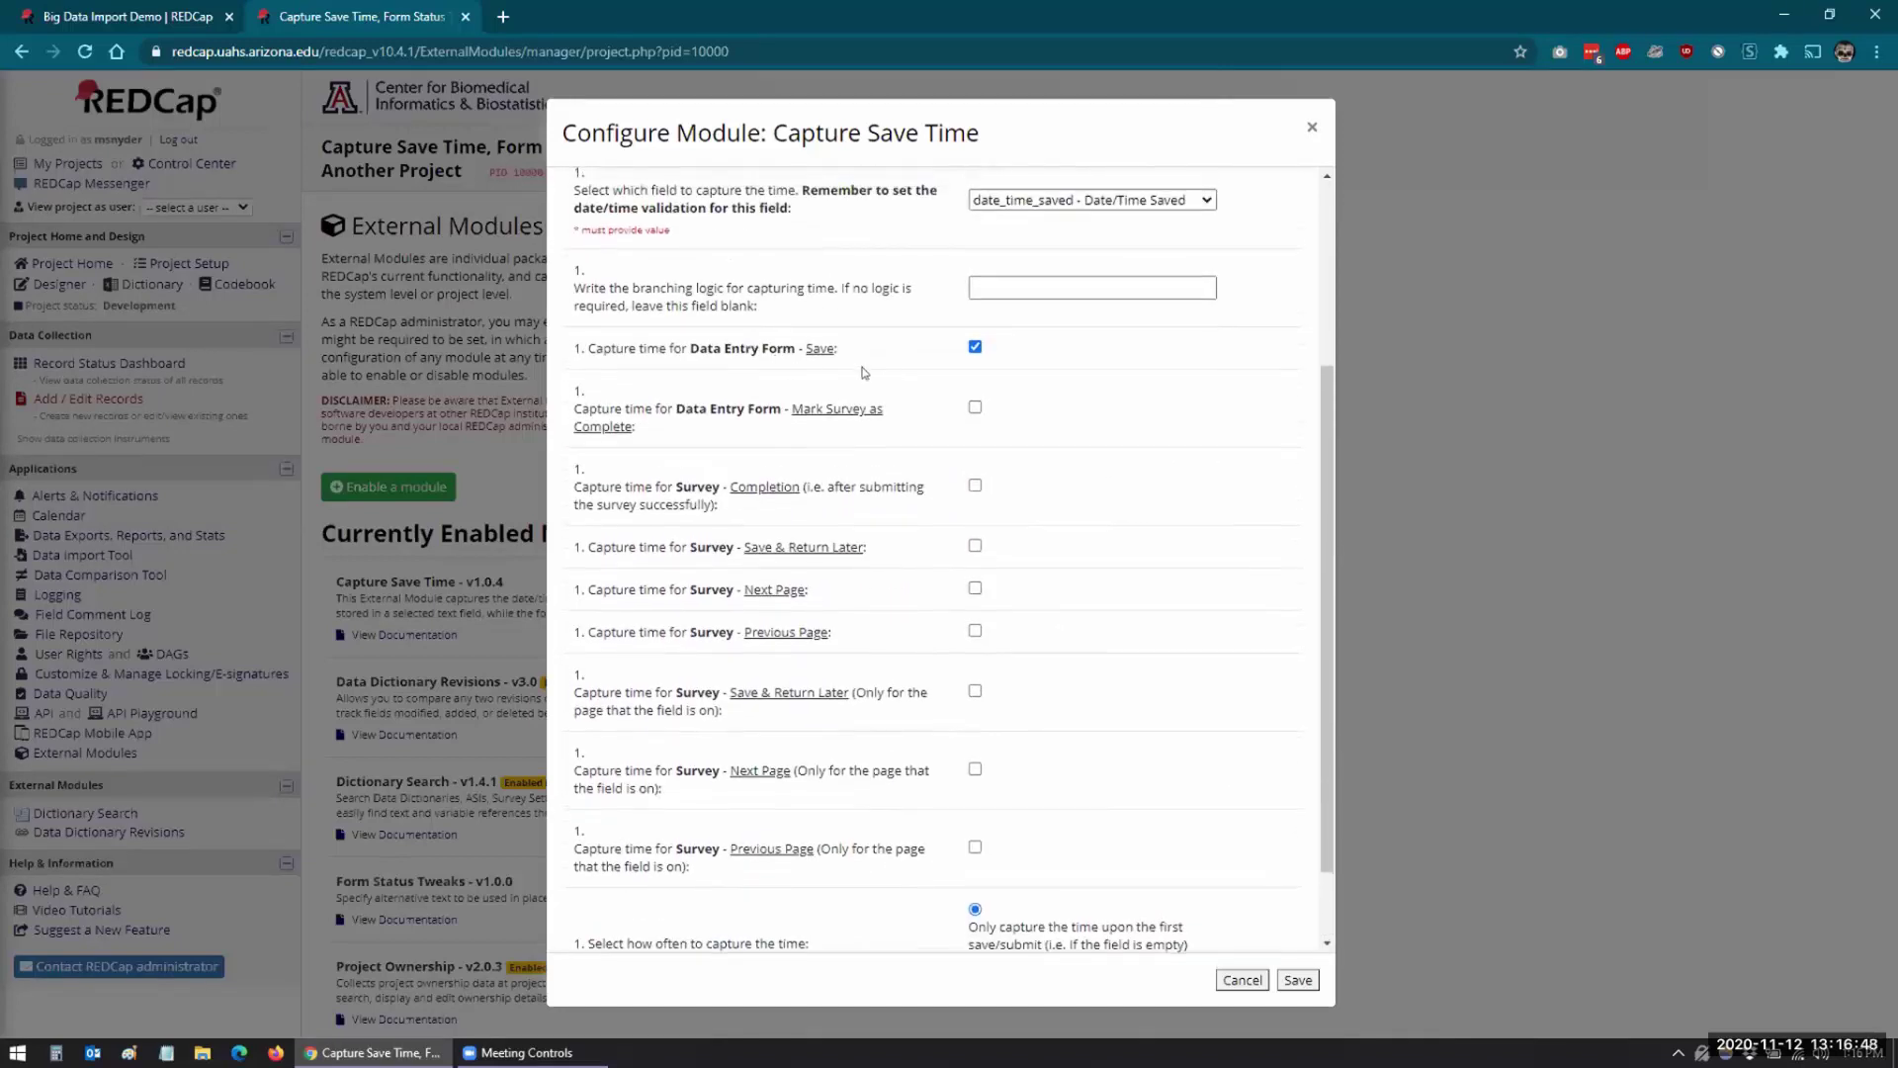
scroll(1004, 396, "down", 1)
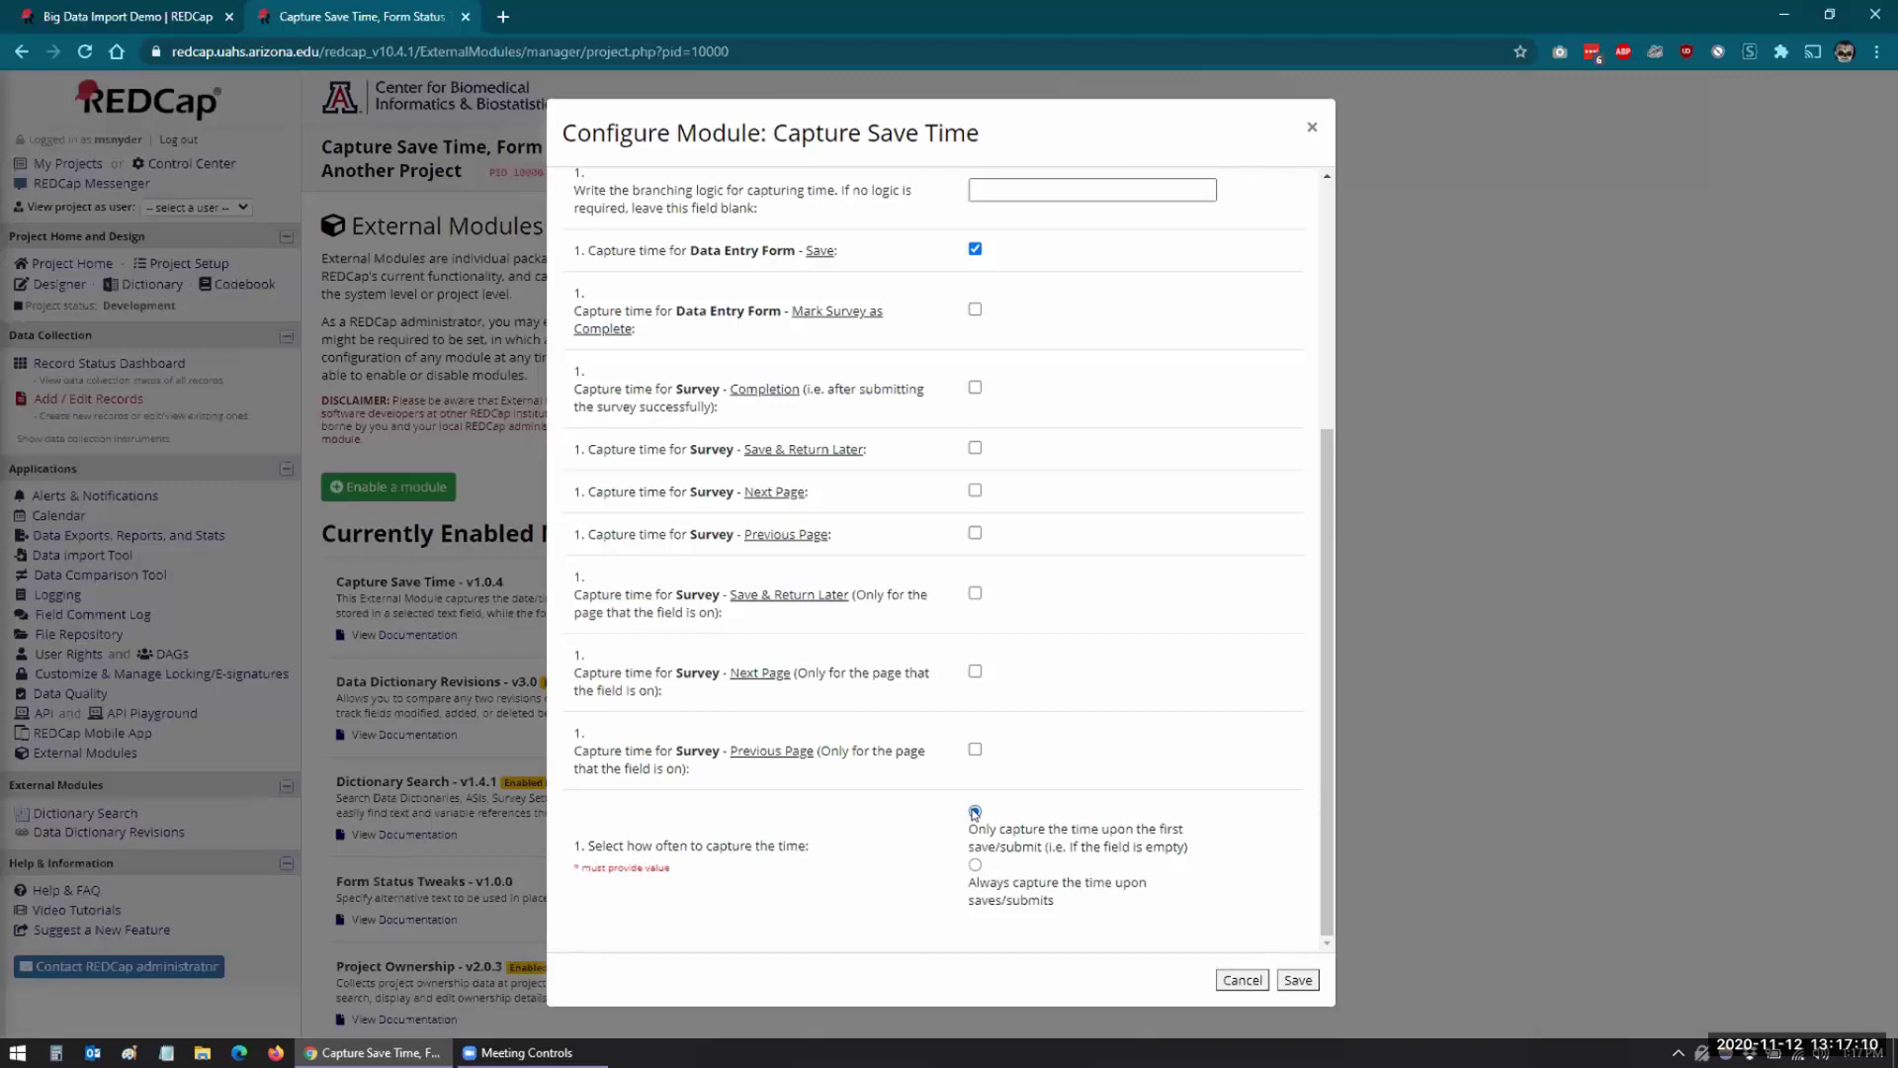
left_click(1295, 980)
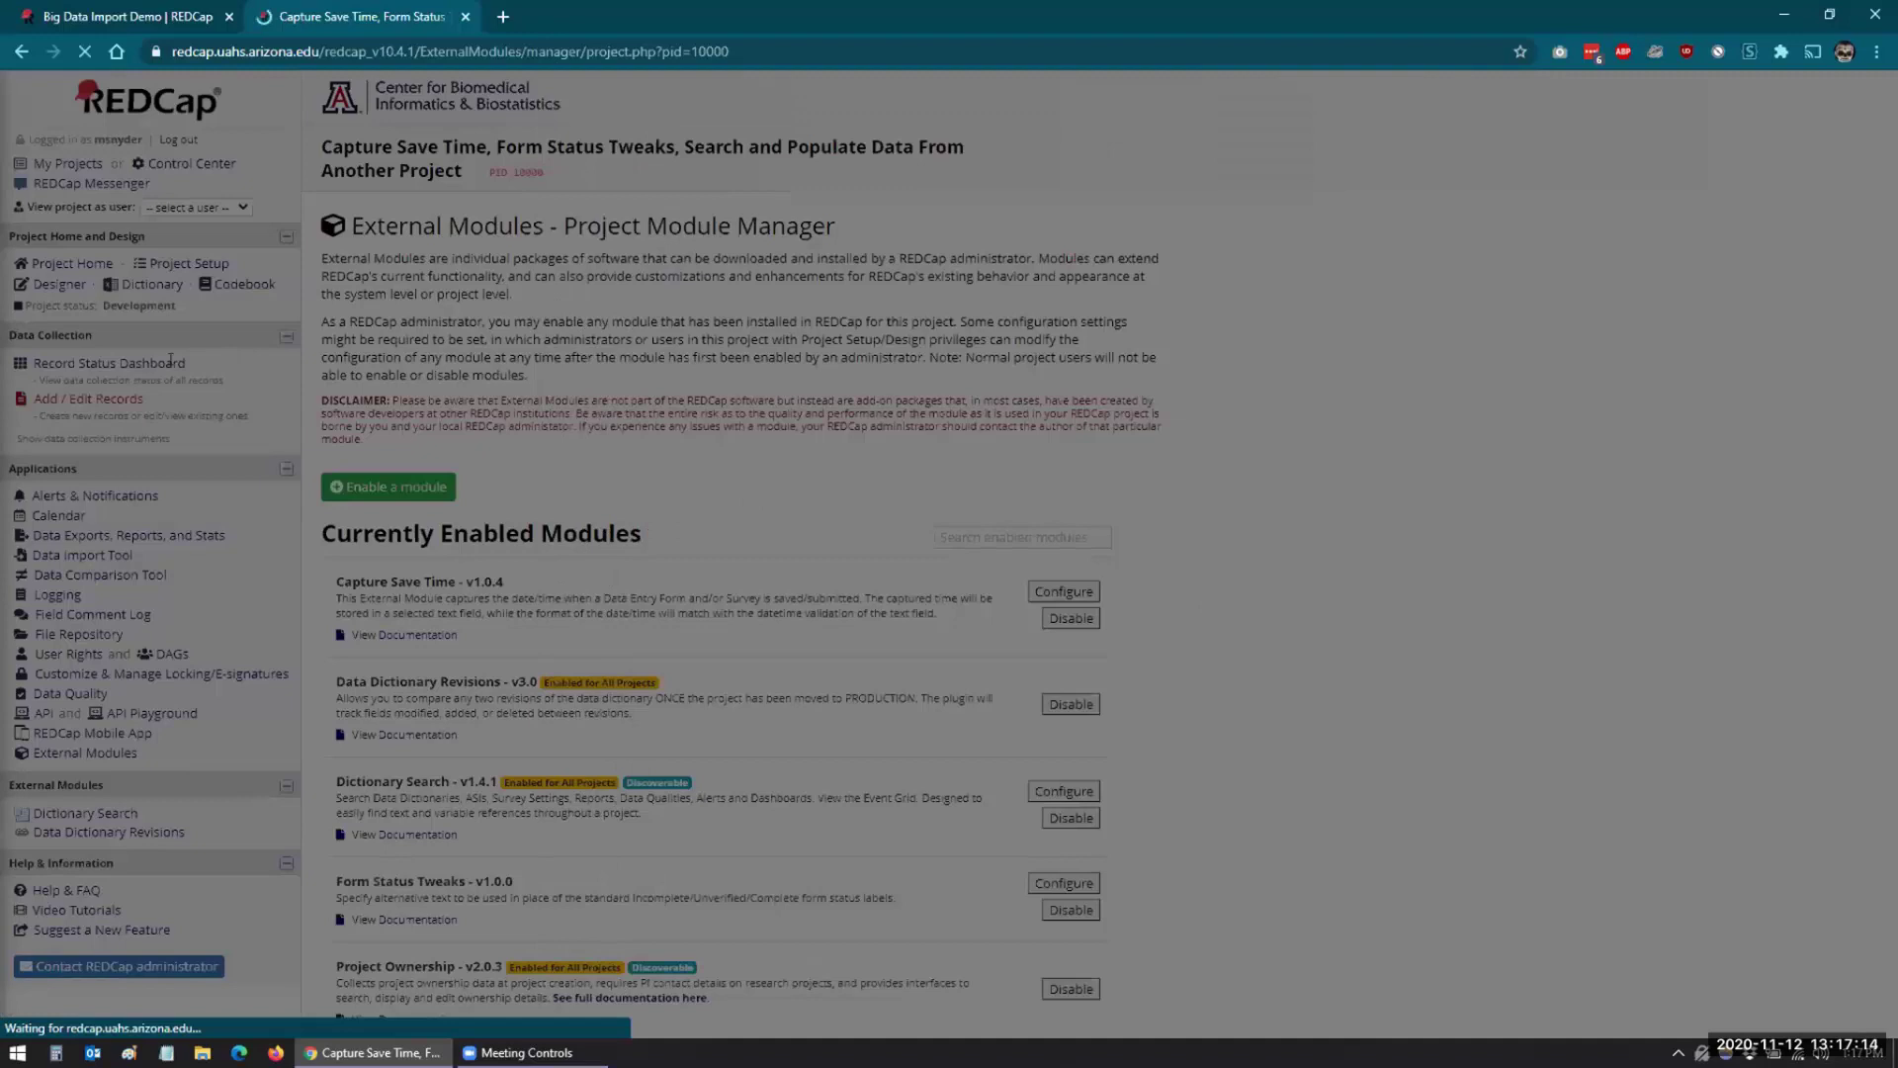
Add a new record to the project and open its Capture Save Time, Form Status Tweaks Demo form.
left_click(69, 370)
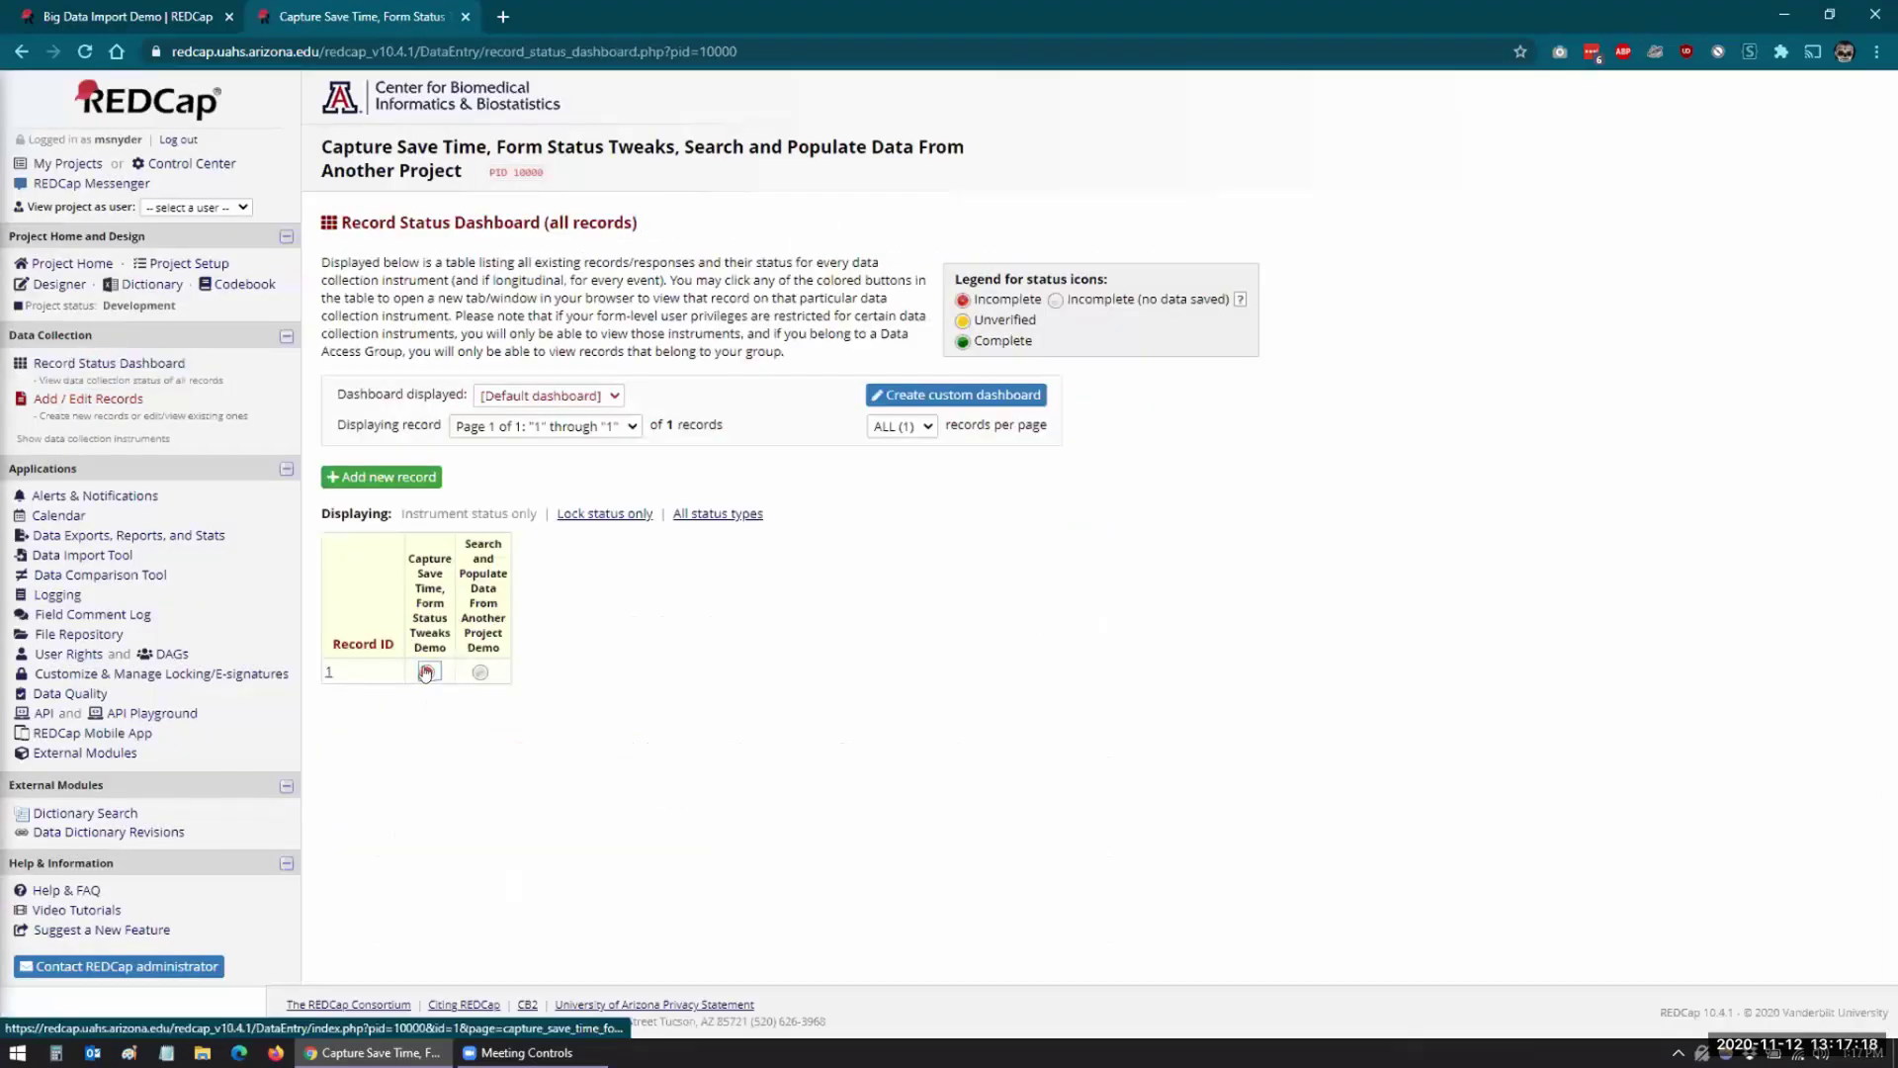
left_click(77, 400)
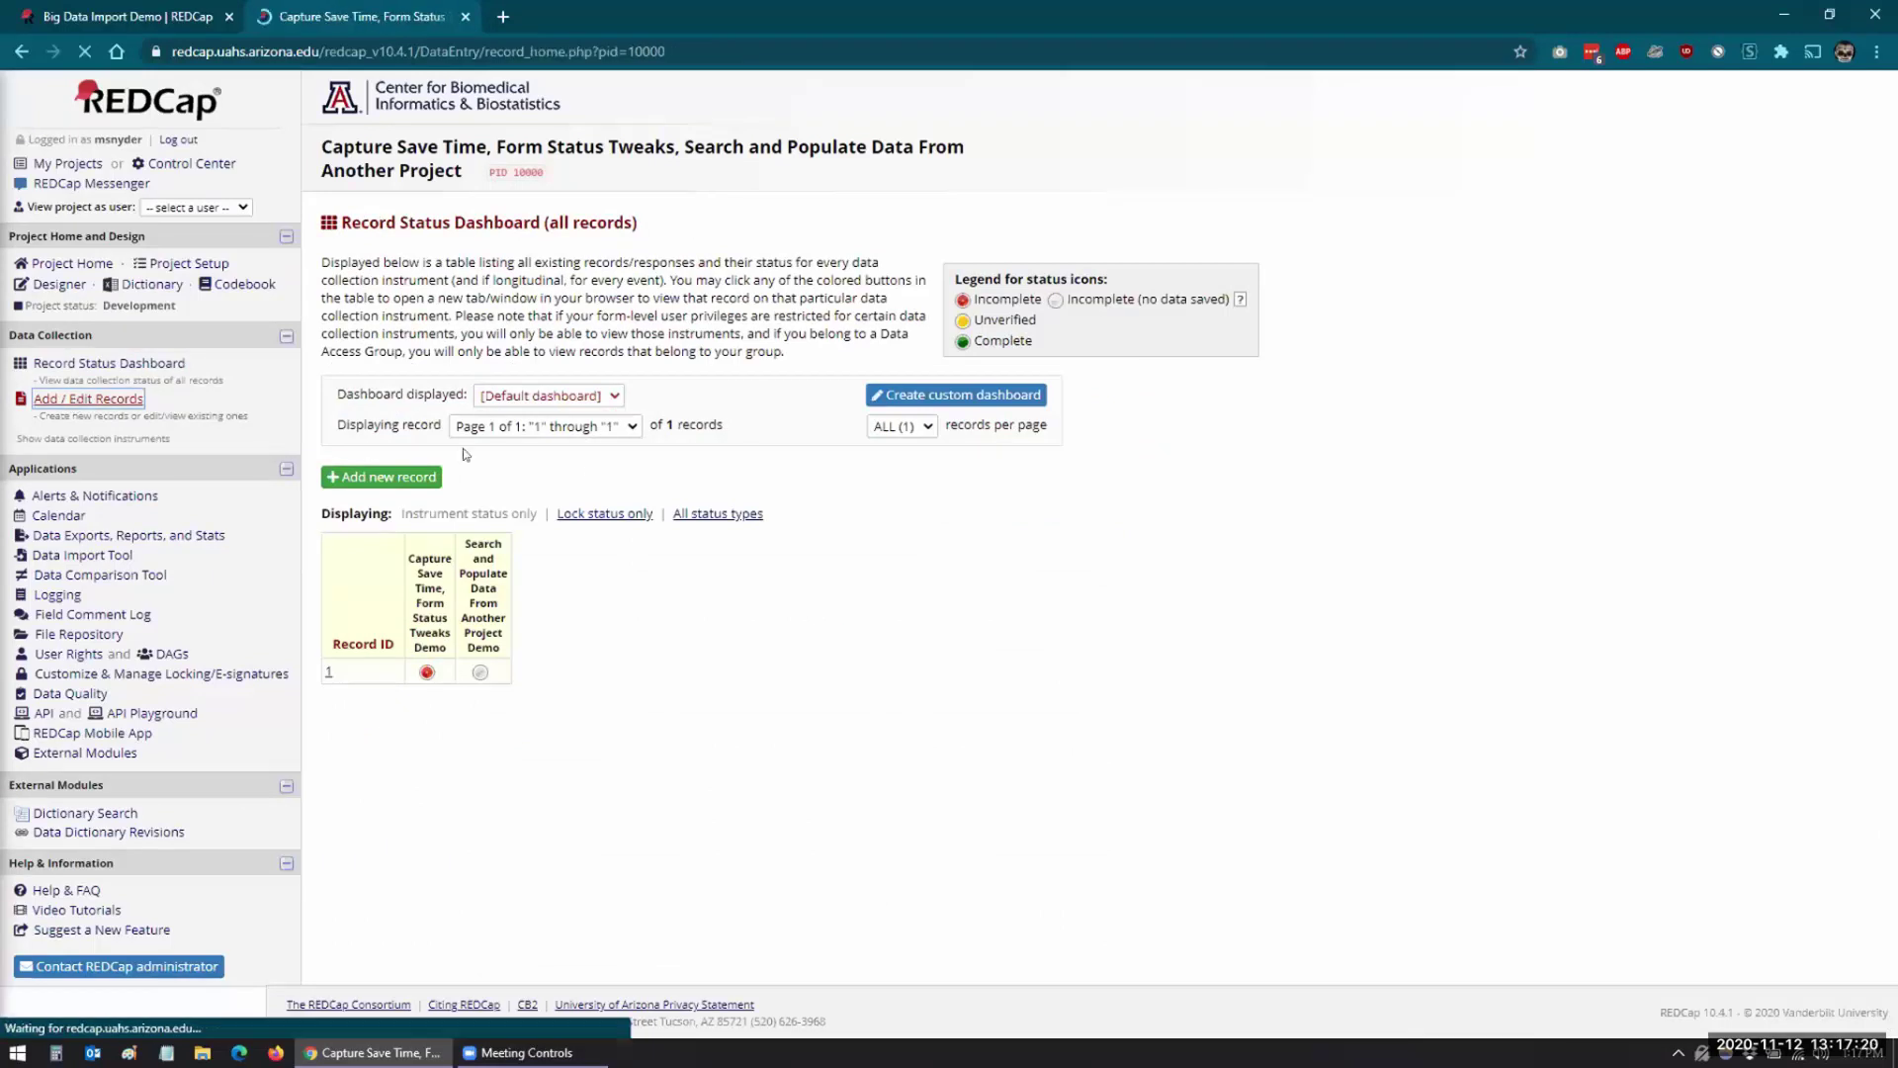
left_click(757, 473)
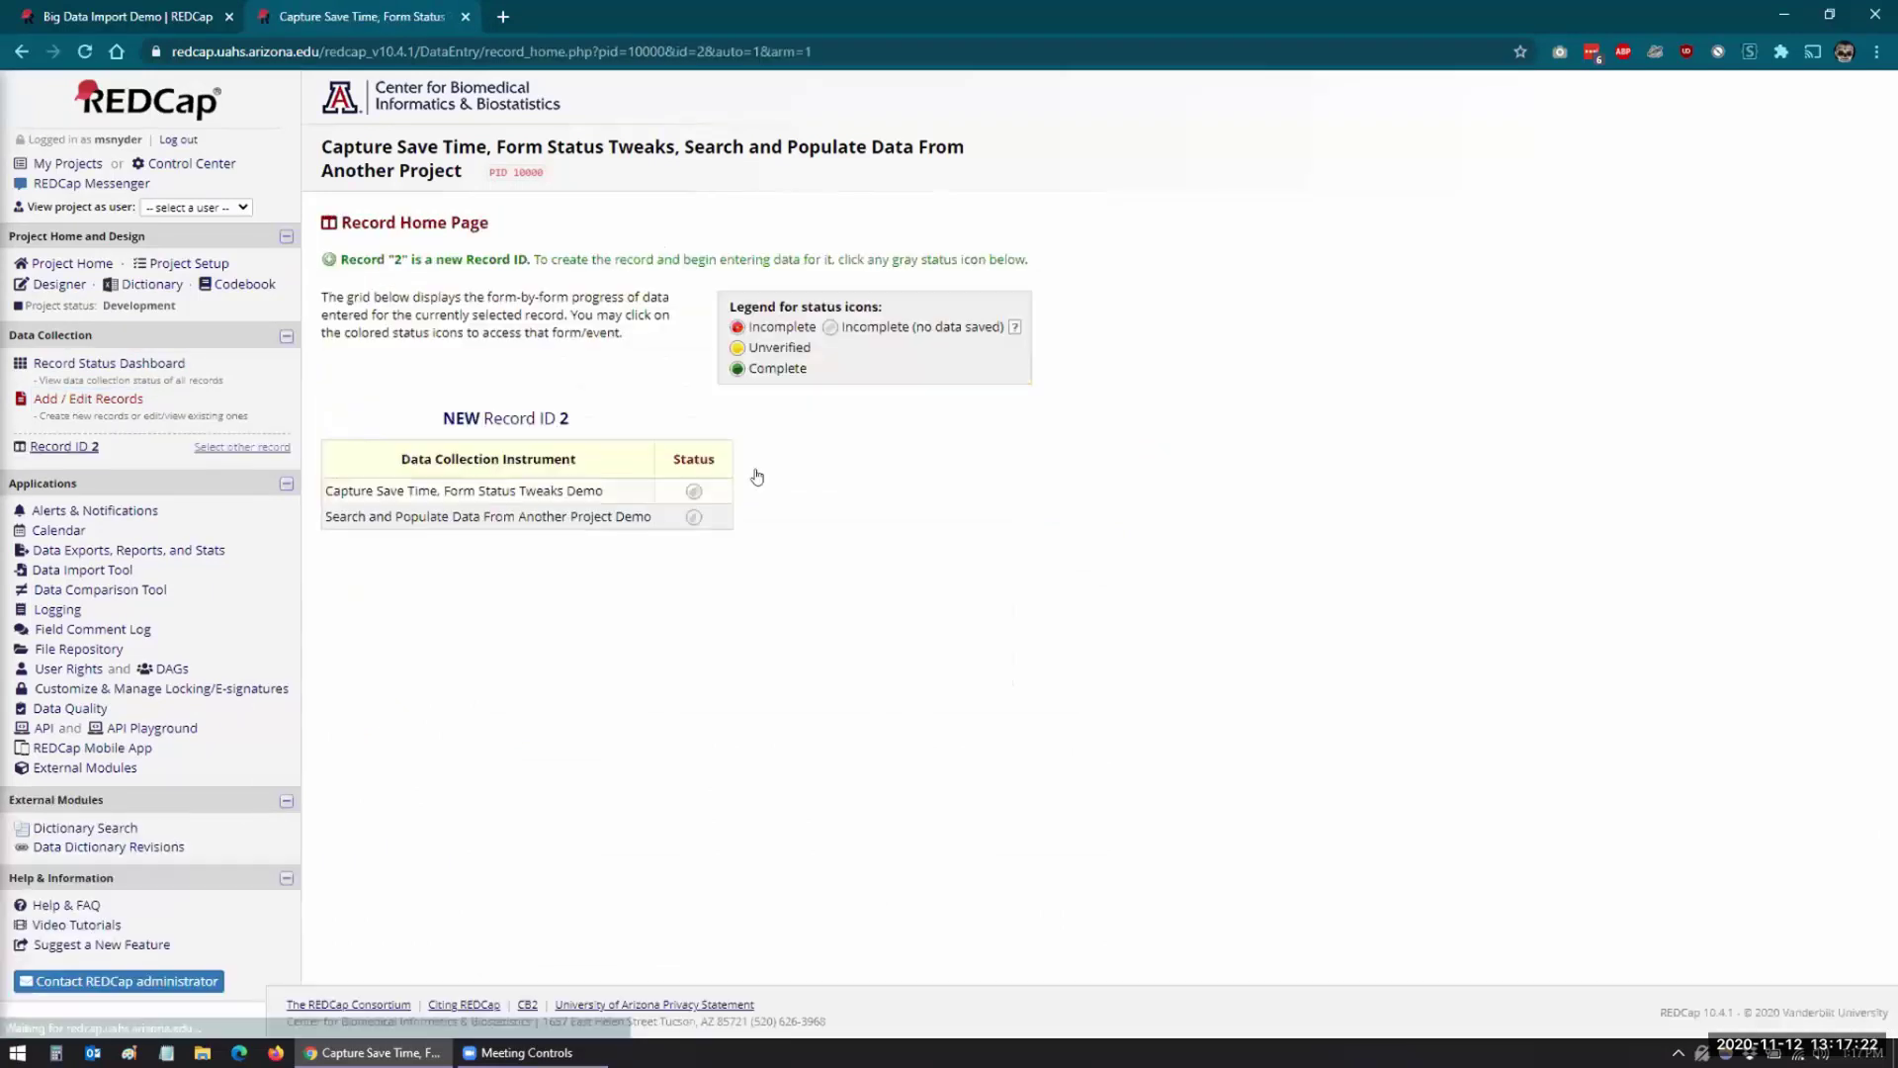
left_click(694, 491)
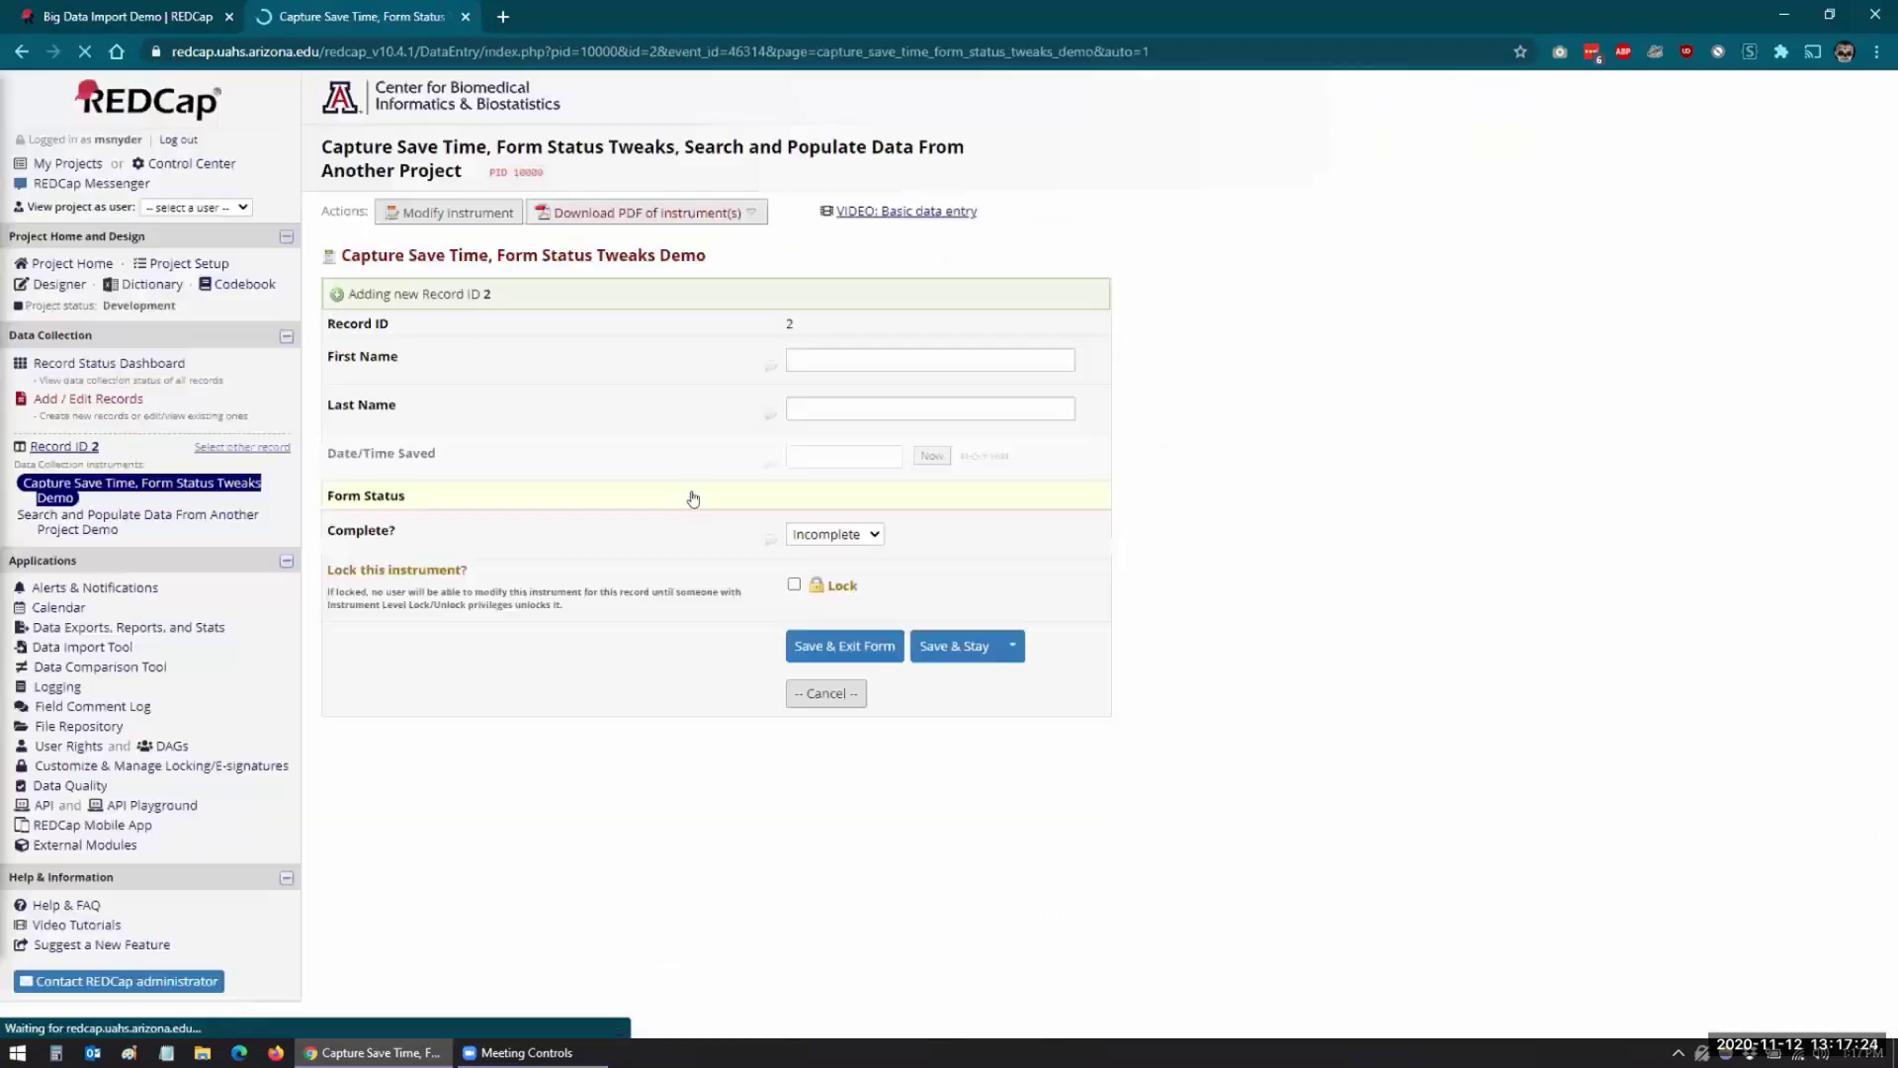
Enter the person's first and last name in the new record and save it while staying on the form.
type("Manuel")
key("Tab")
type("Snyder")
key("Tab")
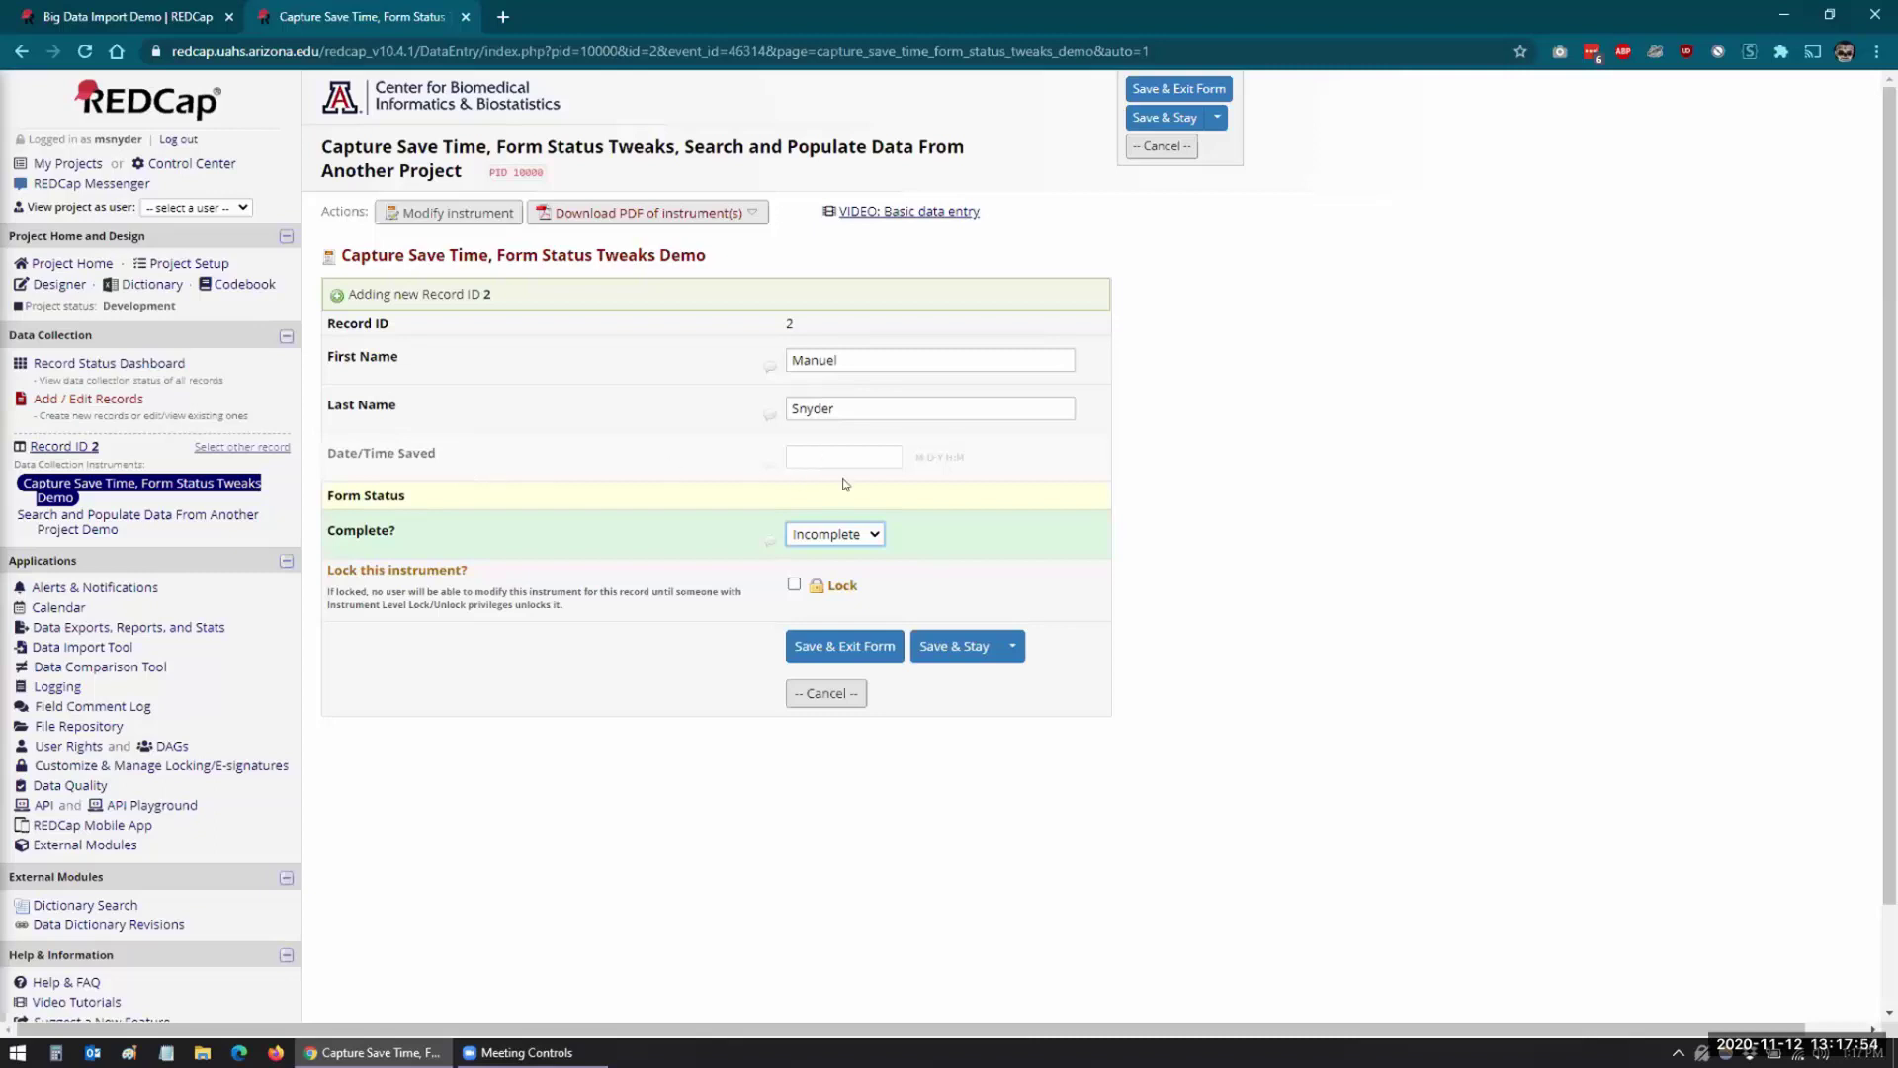
left_click(956, 645)
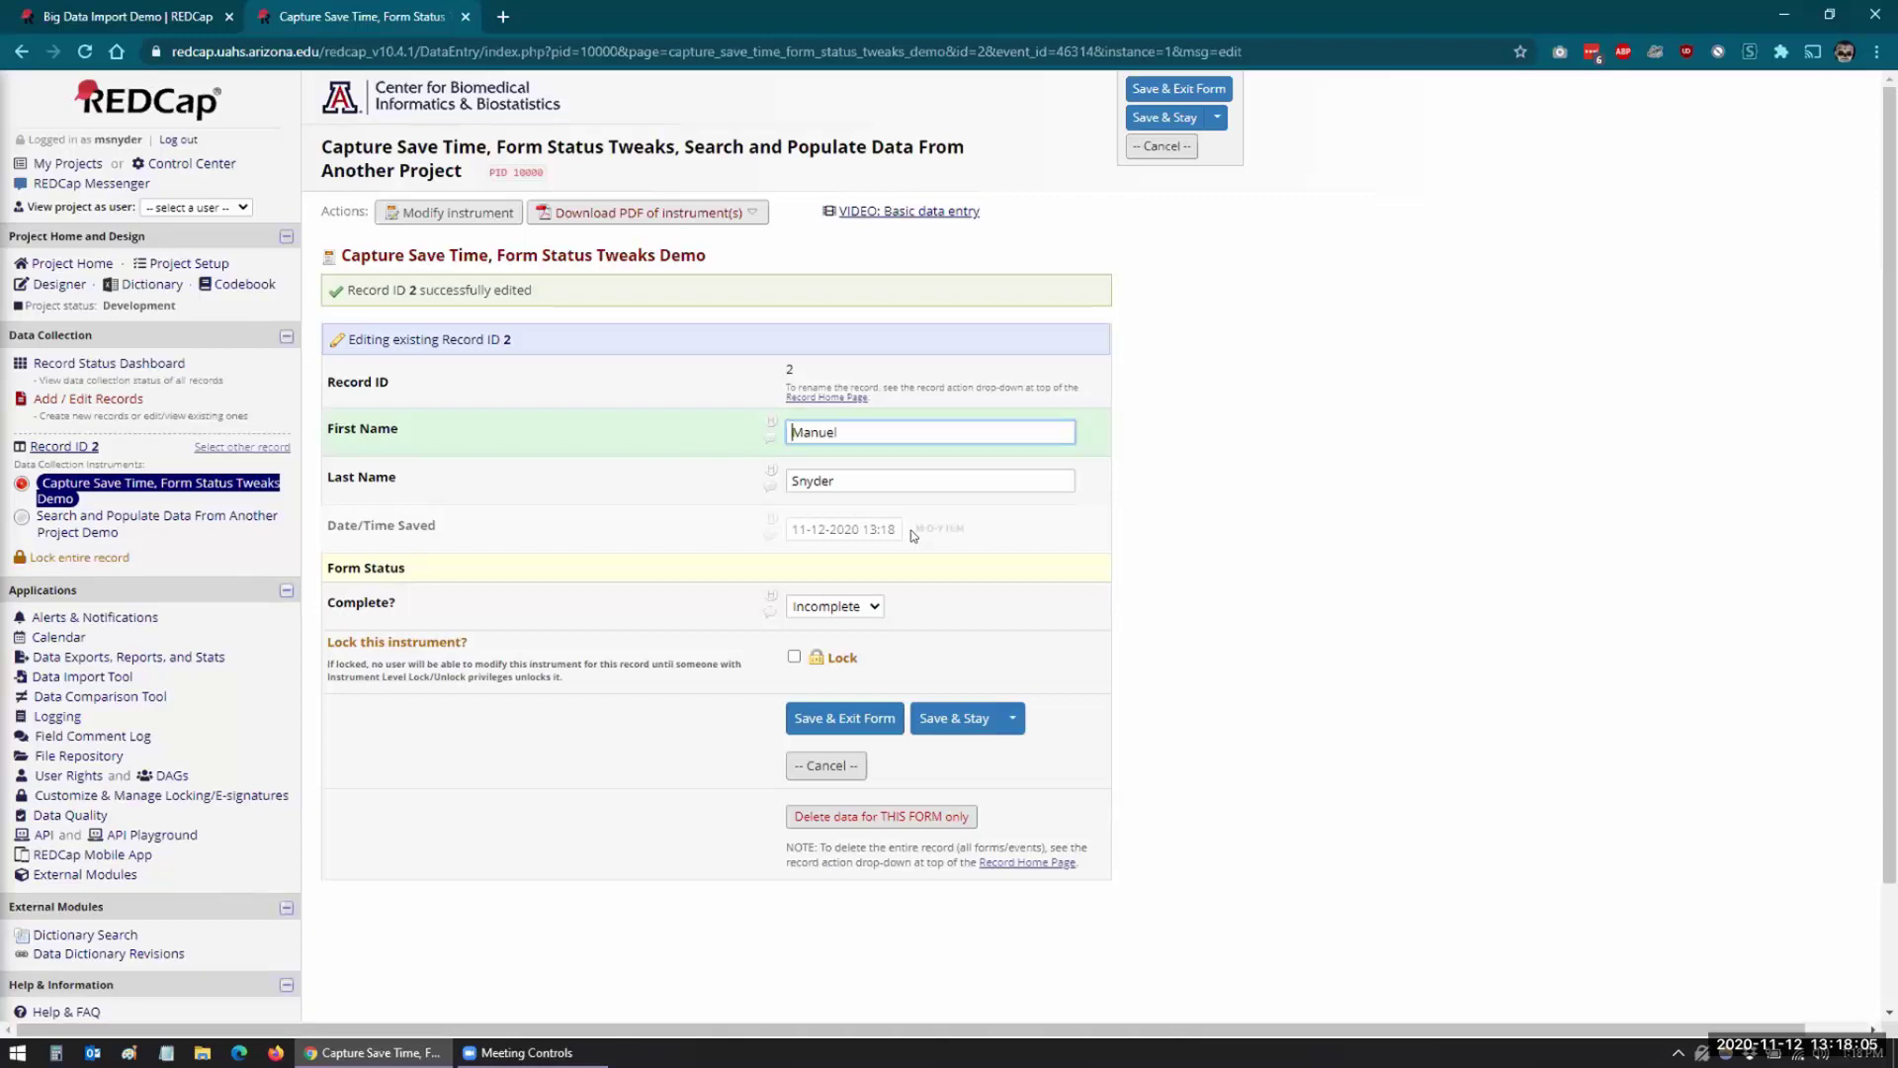
left_click_drag(909, 532, 969, 534)
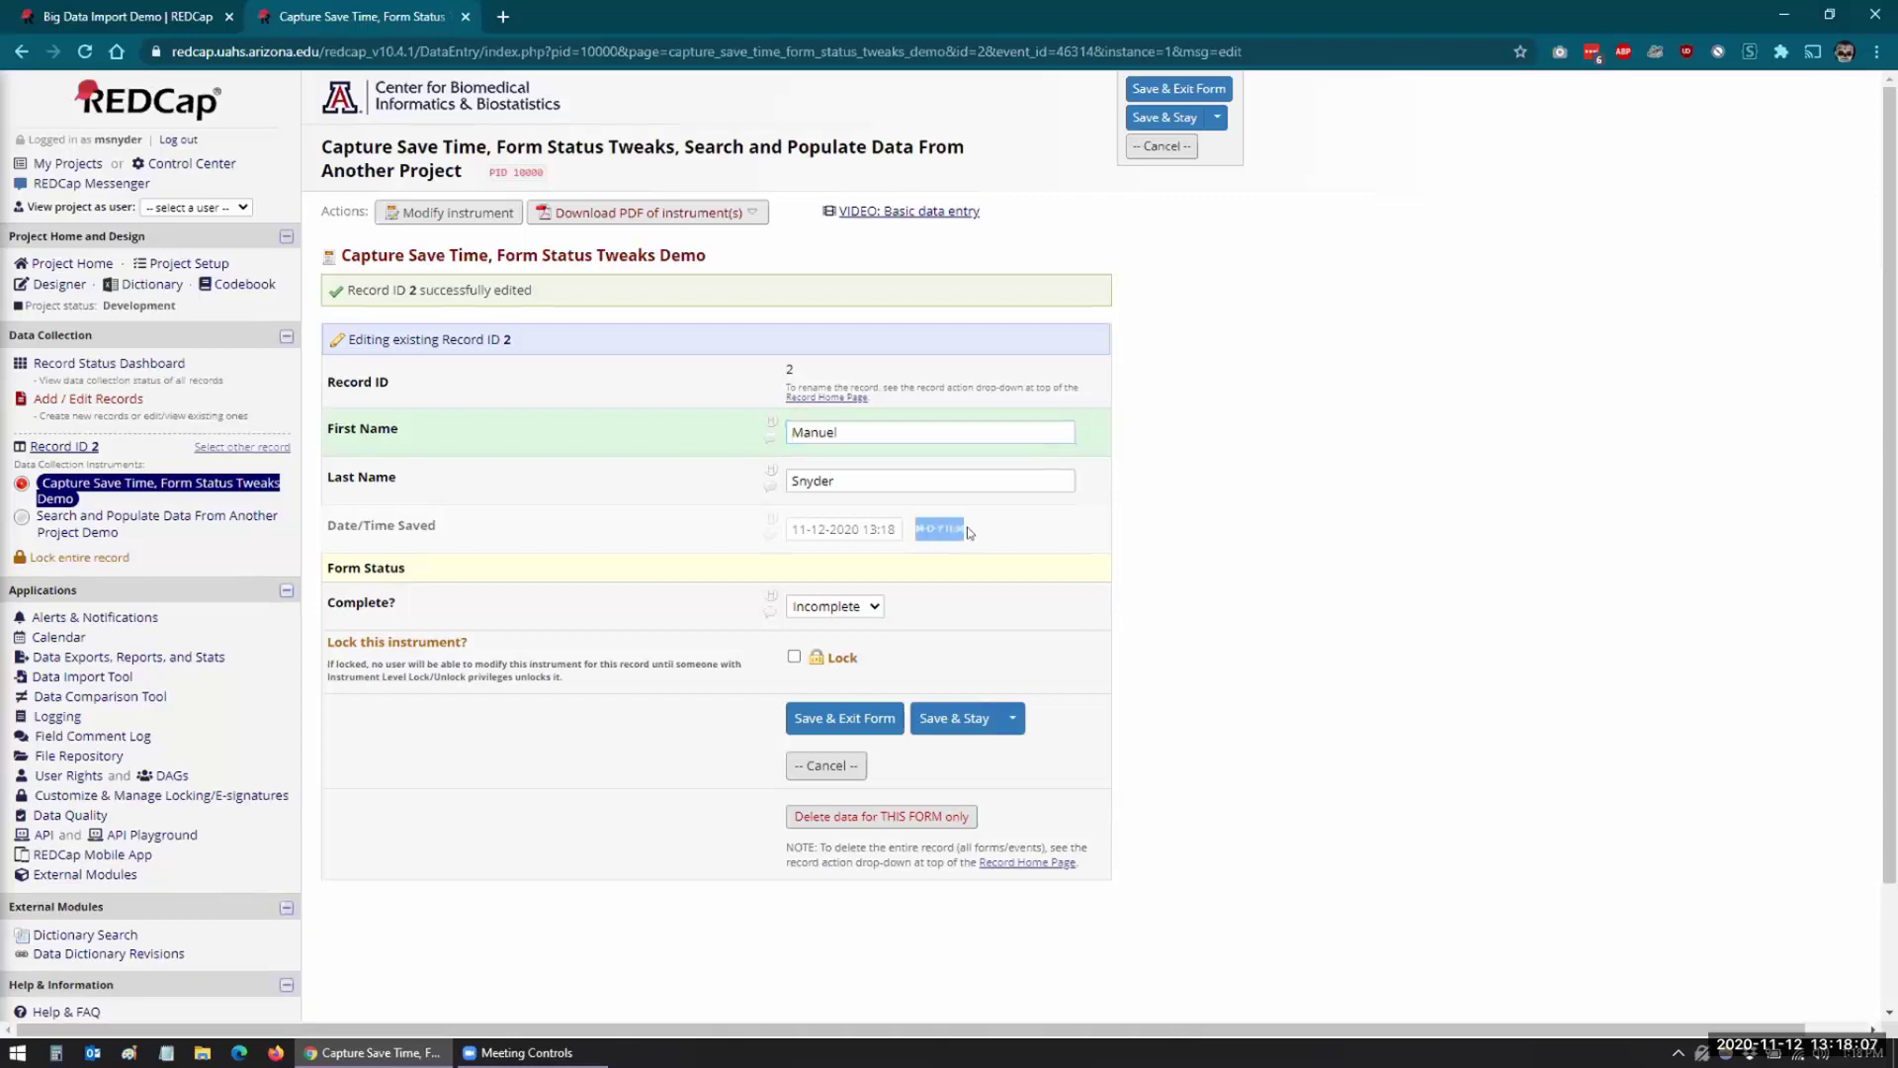
left_click(973, 534)
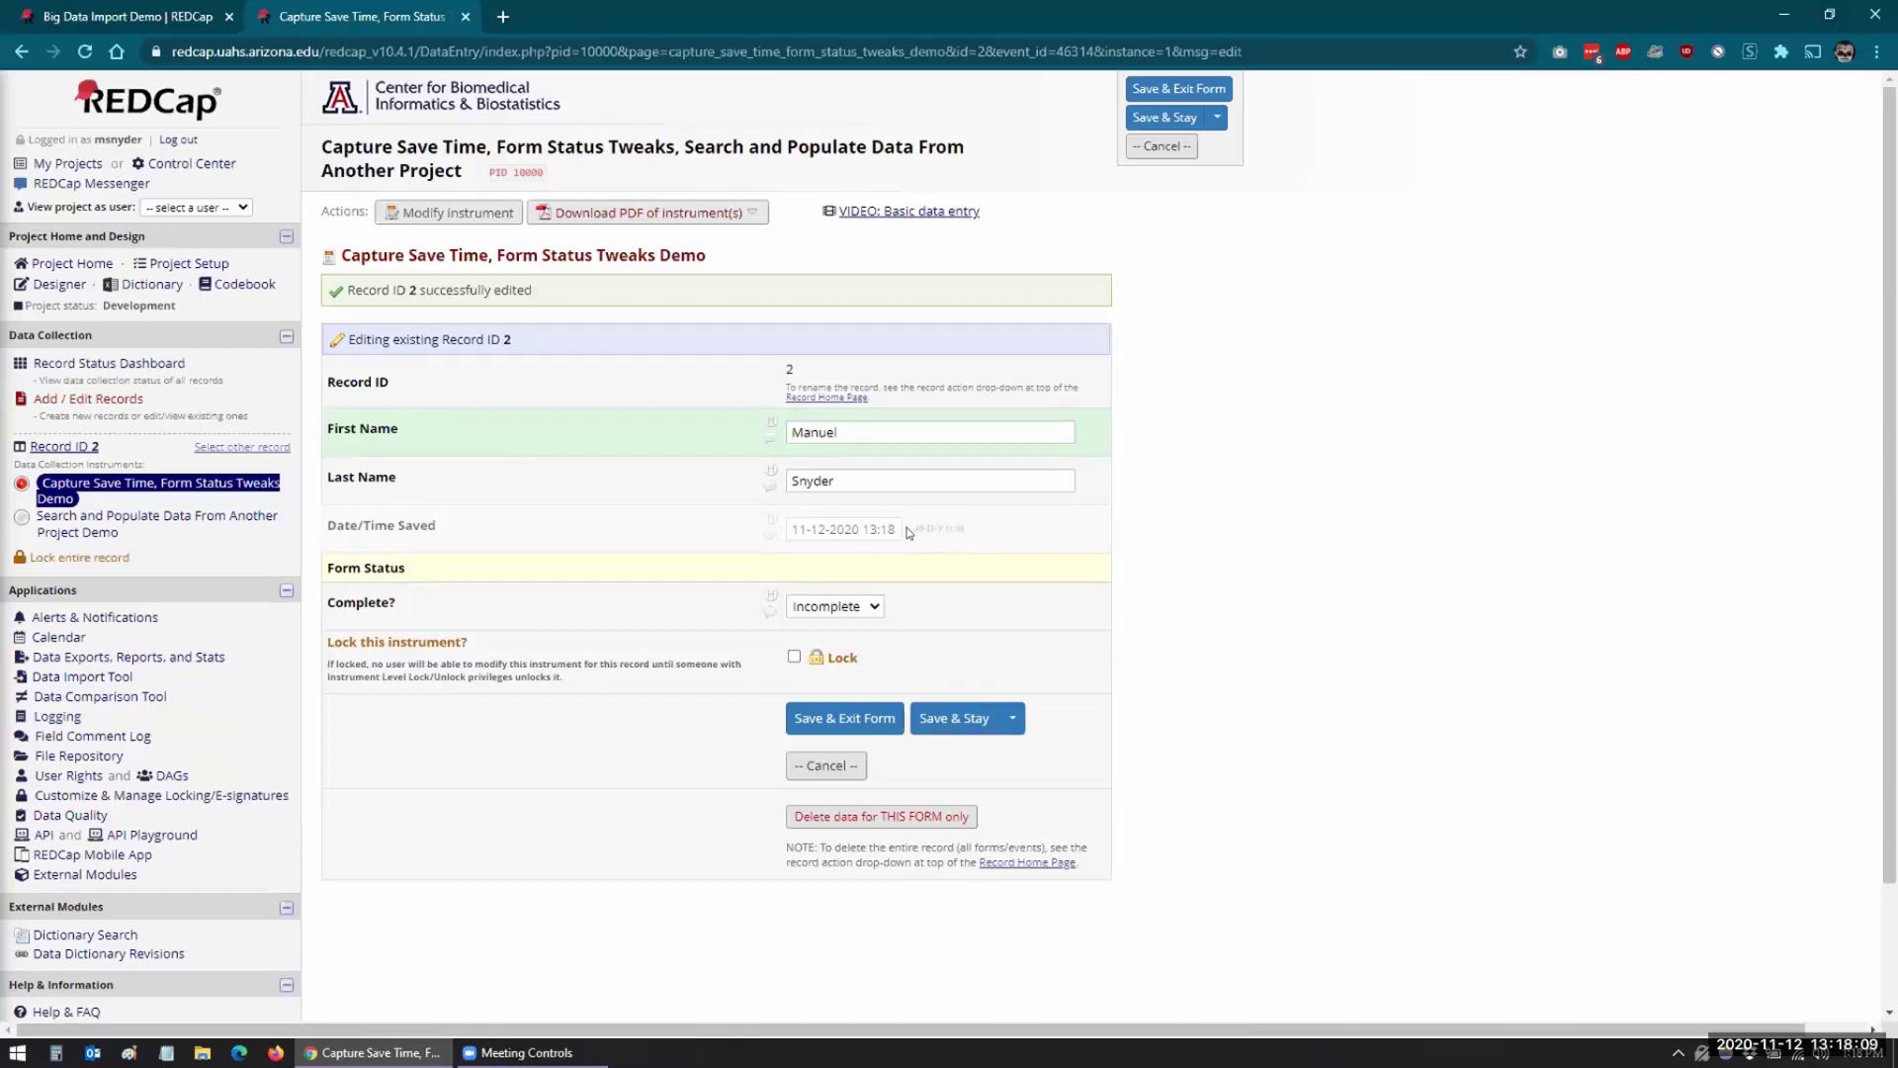